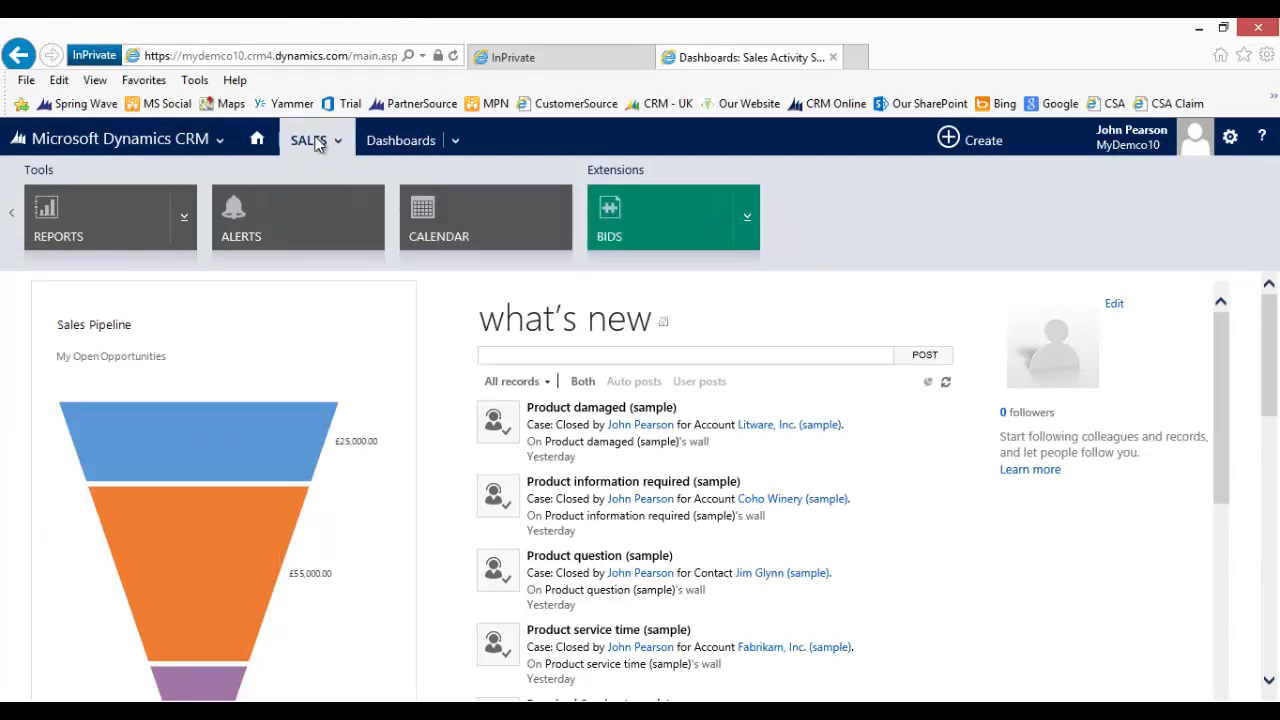
- Show Active Bids with the bid values by contract award date chart, reviewing the System Charts list
{"action": "left_click", "coordinate": [650, 228]}
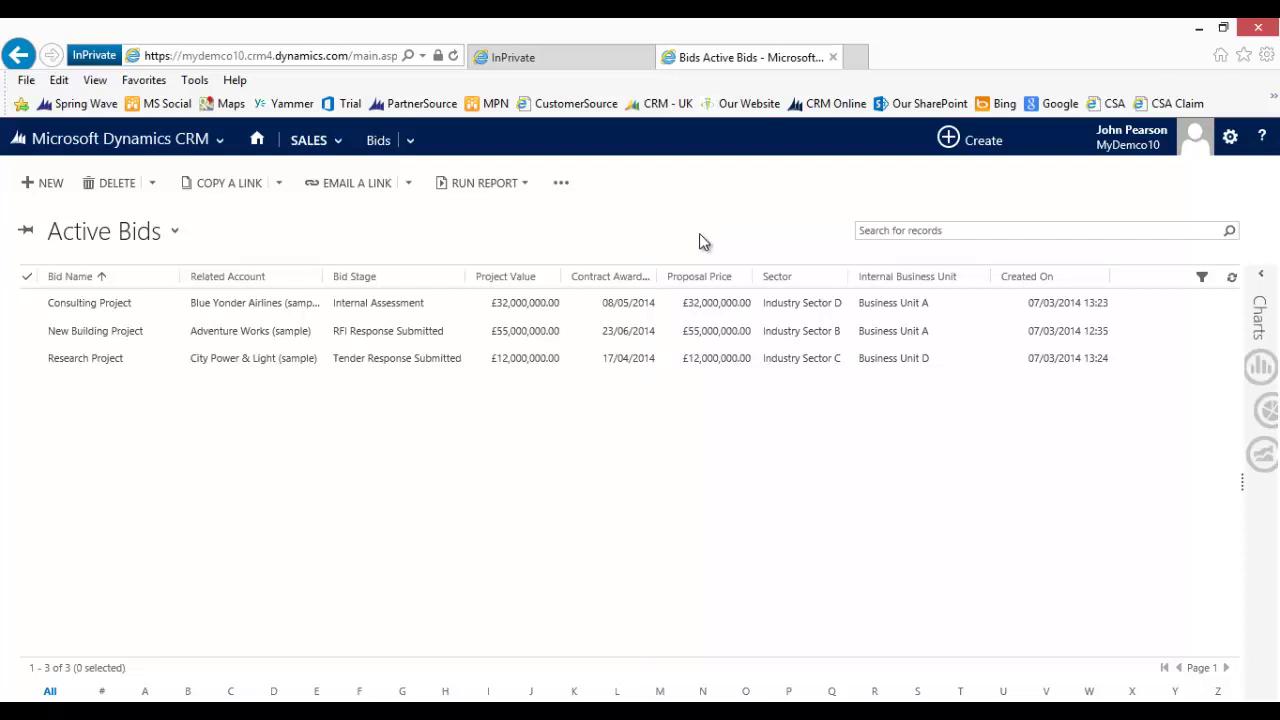
{"action": "left_click", "coordinate": [1266, 280]}
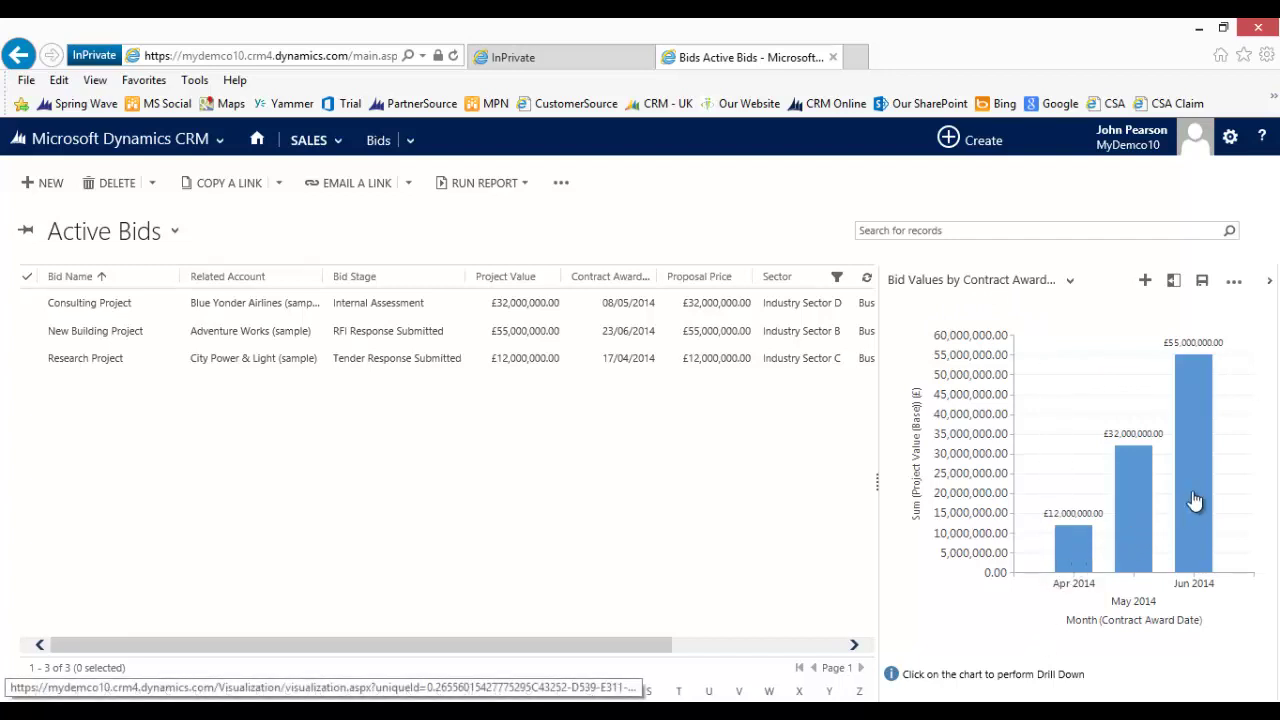
{"action": "left_click", "coordinate": [1071, 287]}
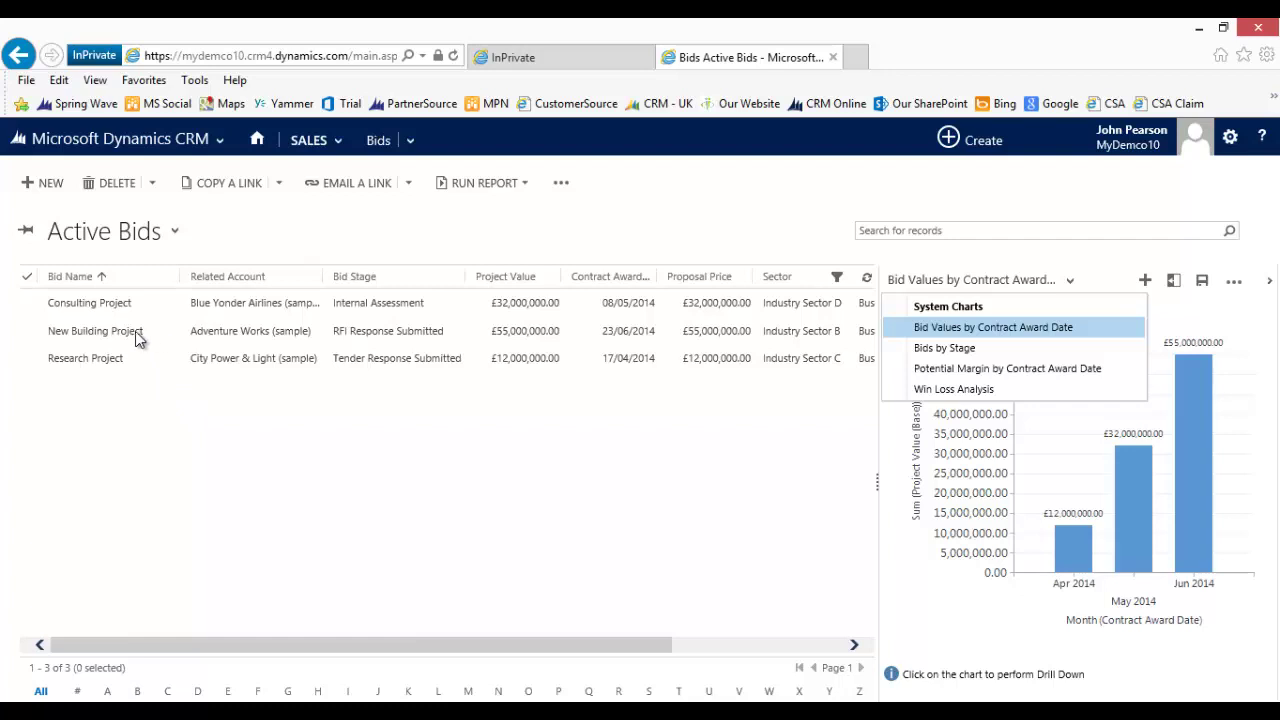
{"action": "key", "text": "Escape"}
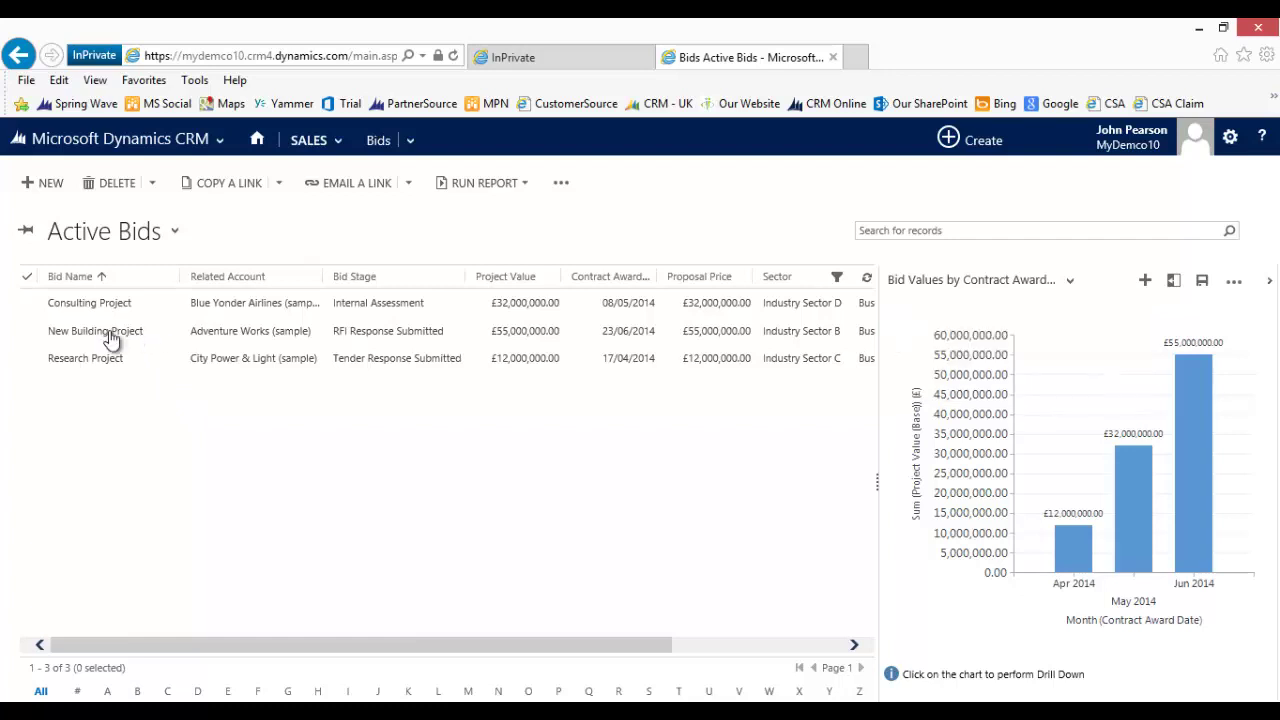
- Open the New Building Project bid and set its Strategic Importance to High
{"action": "left_click", "coordinate": [110, 336]}
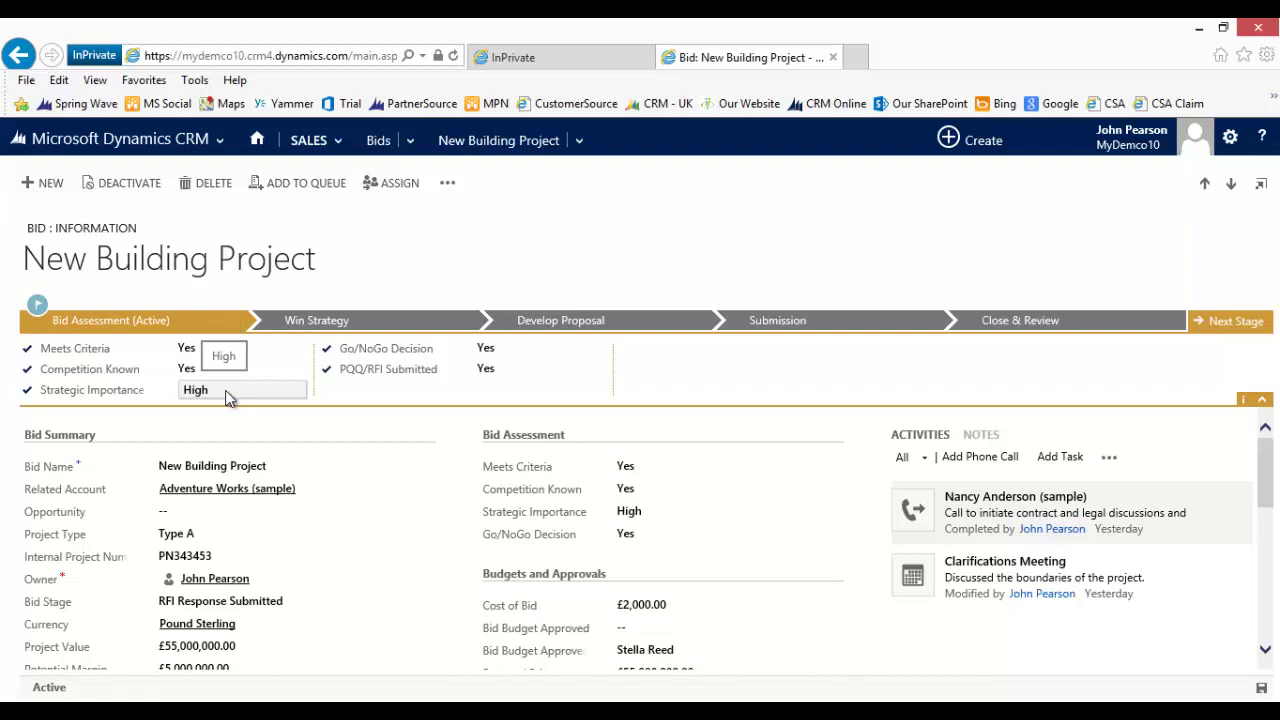
{"action": "left_click", "coordinate": [226, 390]}
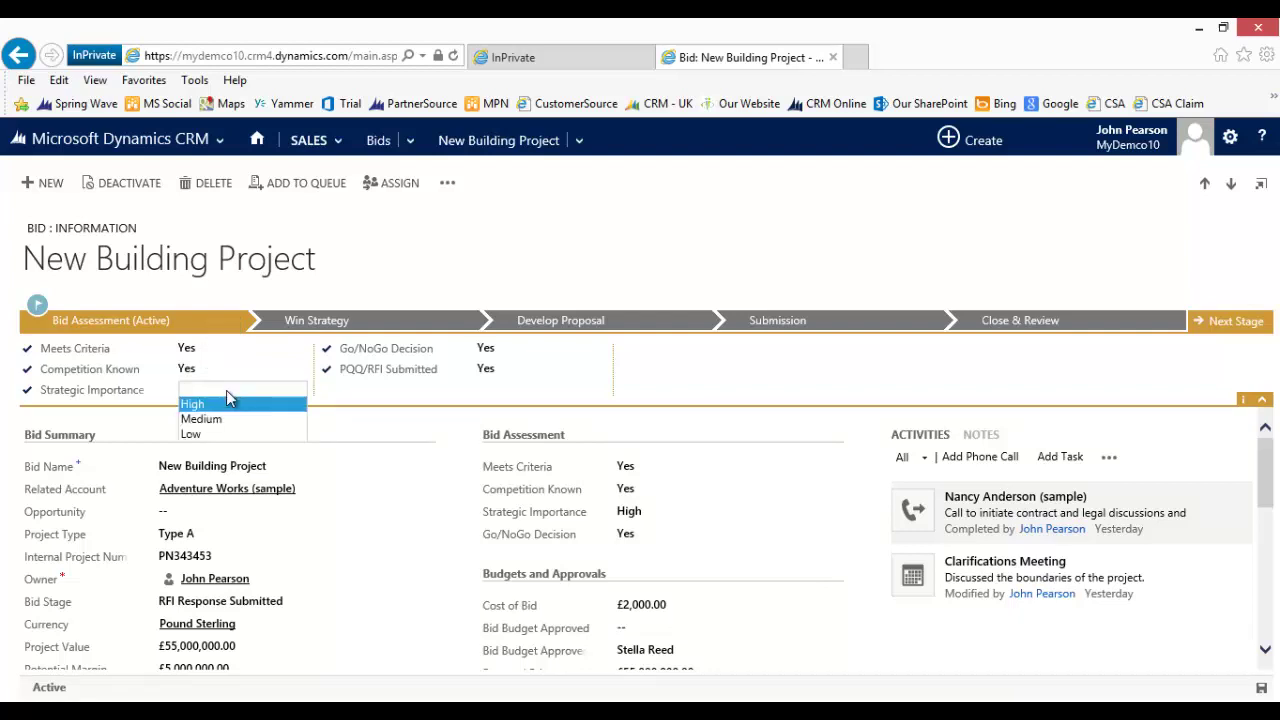
{"action": "left_click", "coordinate": [226, 390]}
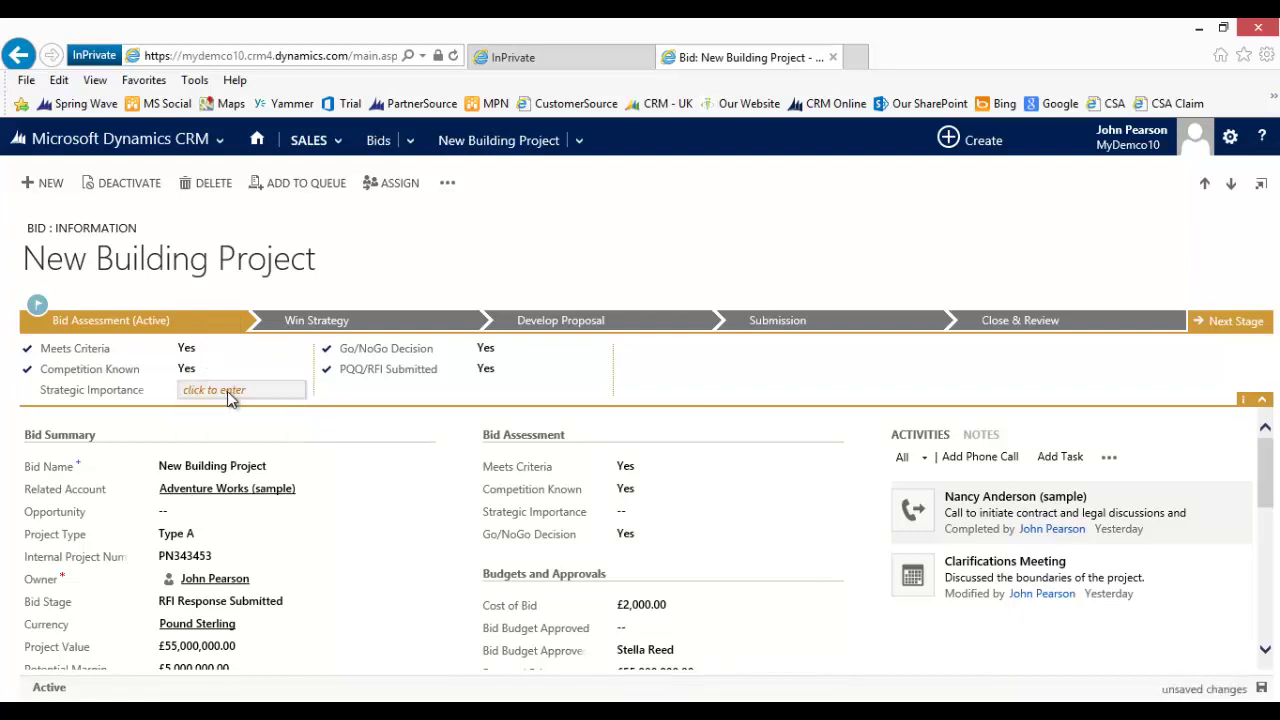
{"action": "left_click", "coordinate": [227, 391]}
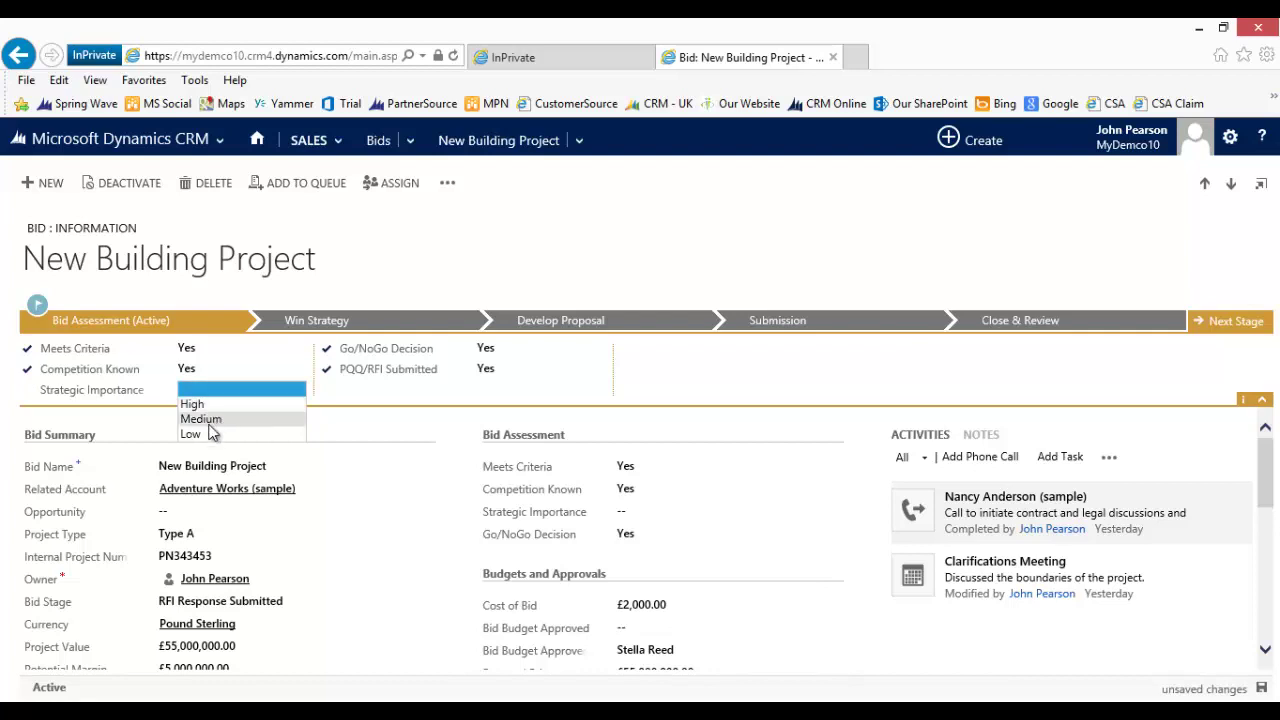
{"action": "left_click", "coordinate": [199, 404]}
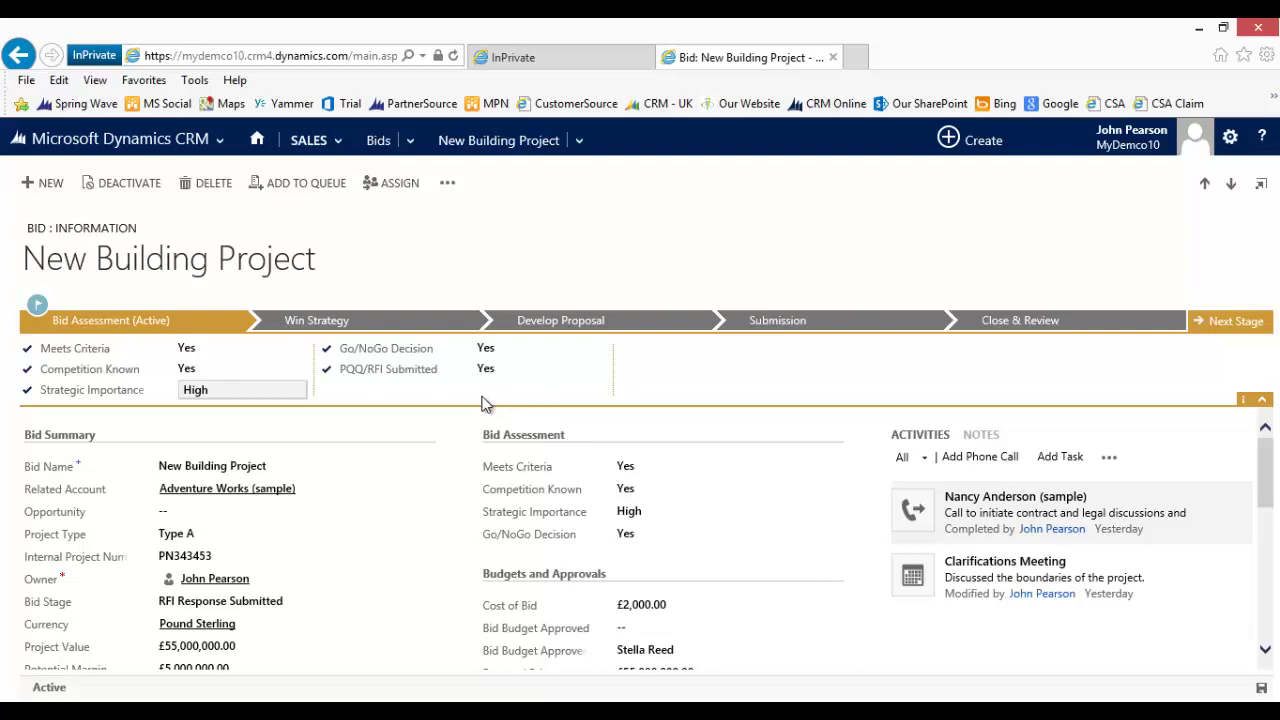
- Advance the bid to Win Strategy with Bid Team Confirmed and Bid Budget Approved set to Yes
{"action": "left_click", "coordinate": [338, 322]}
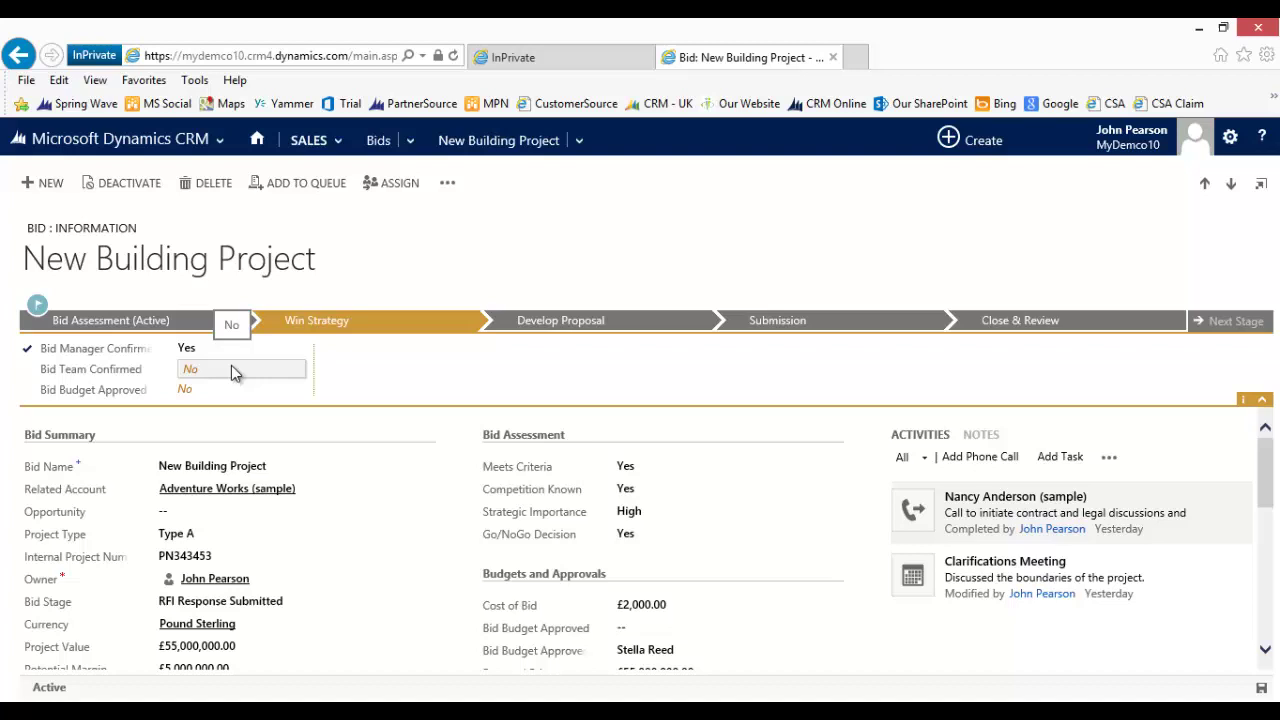
{"action": "left_click", "coordinate": [202, 369]}
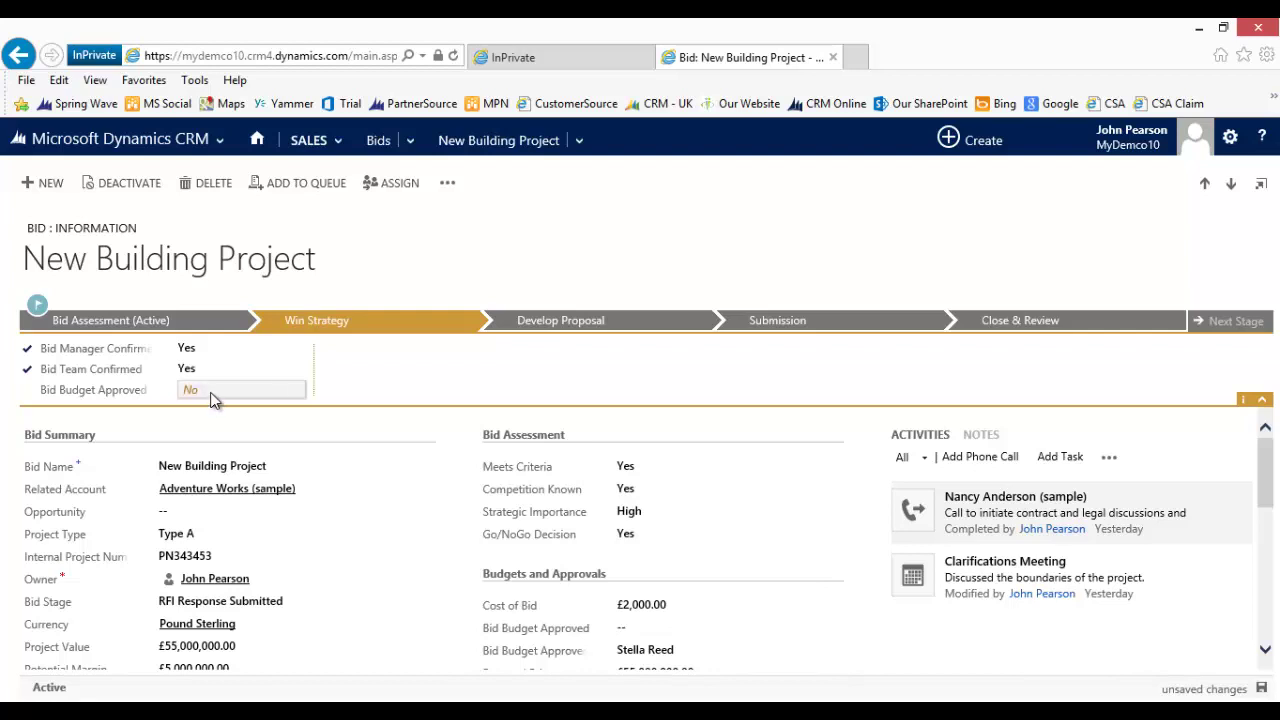
{"action": "left_click", "coordinate": [212, 399]}
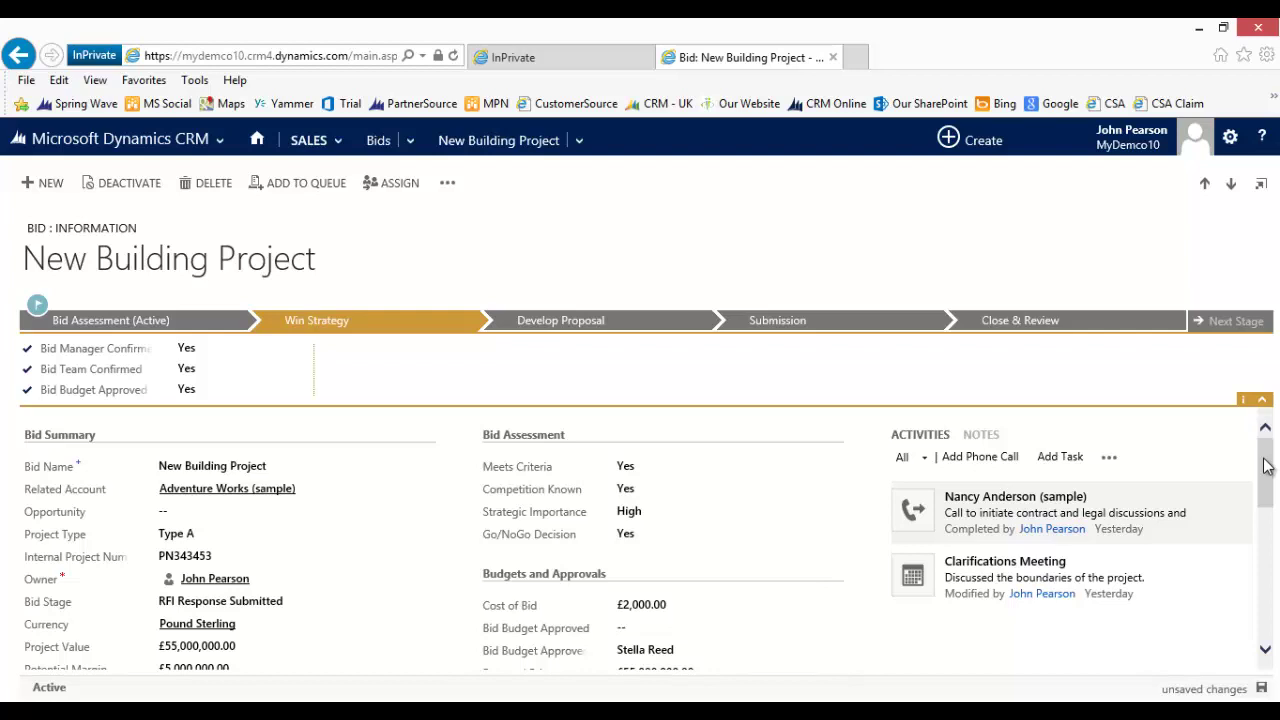
{"action": "left_click_drag", "start_coordinate": [1265, 466], "coordinate": [1265, 467]}
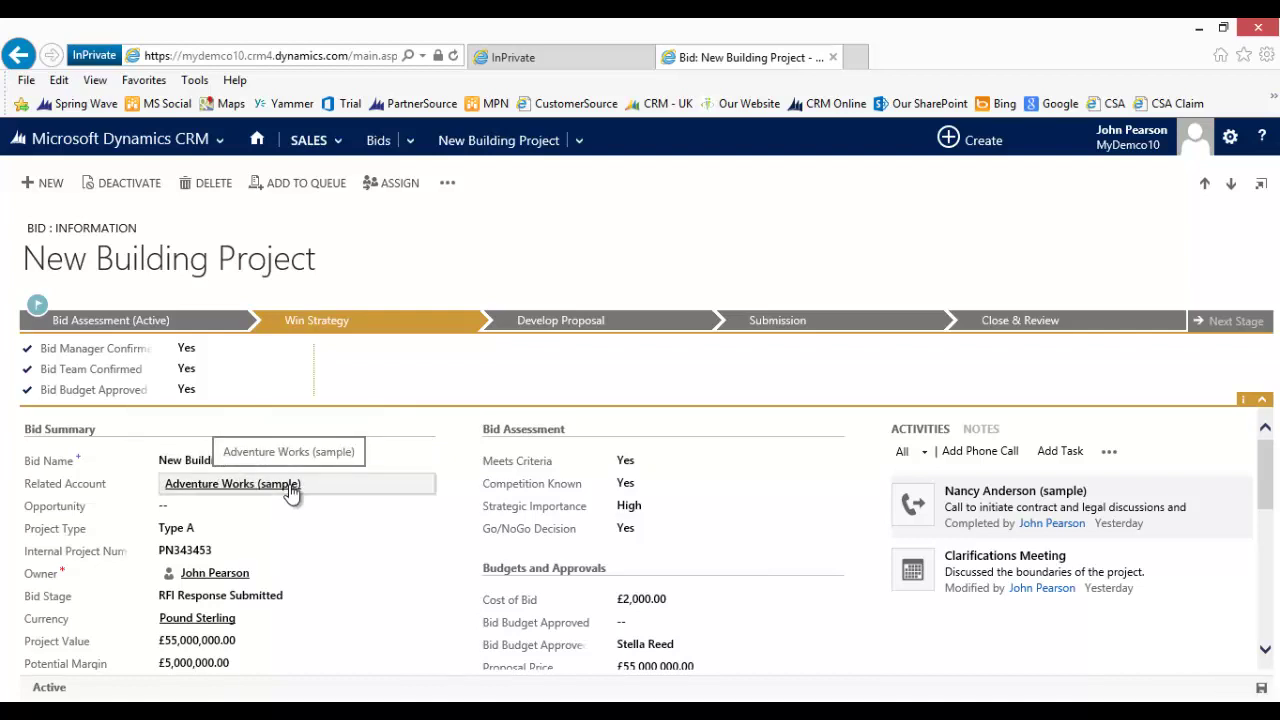
{"action": "left_click", "coordinate": [225, 531]}
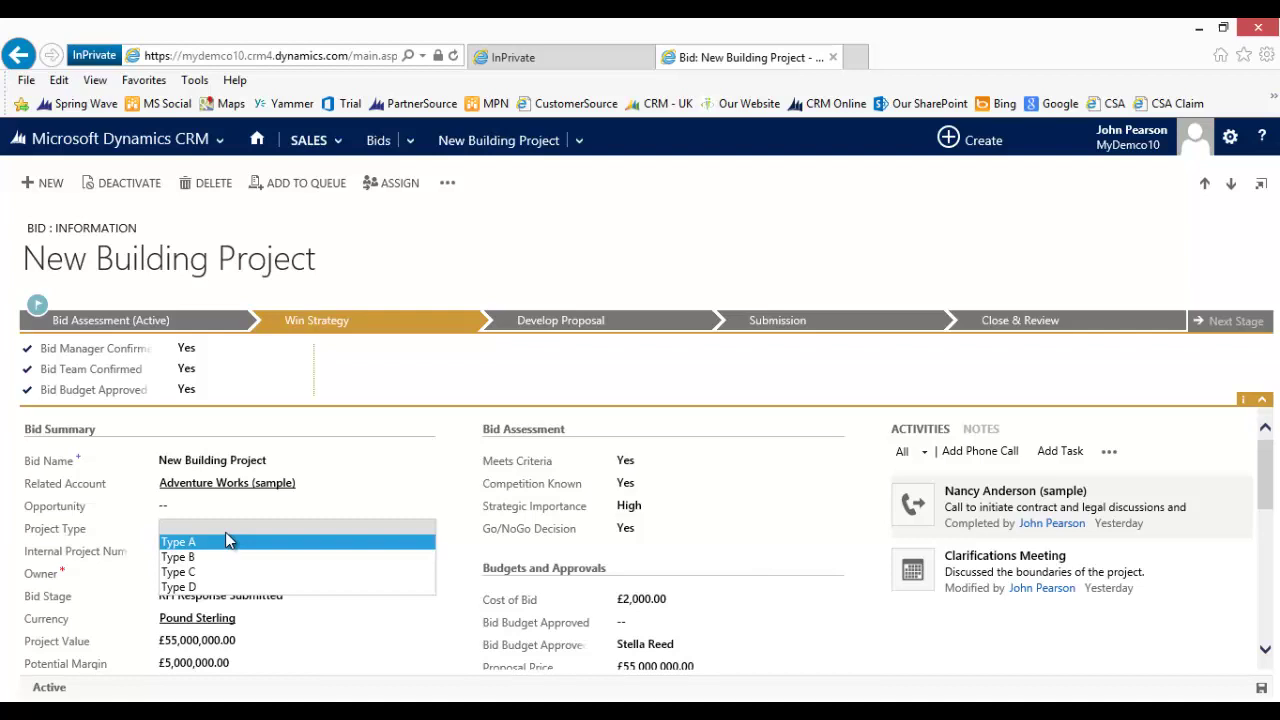
{"action": "key", "text": "Escape"}
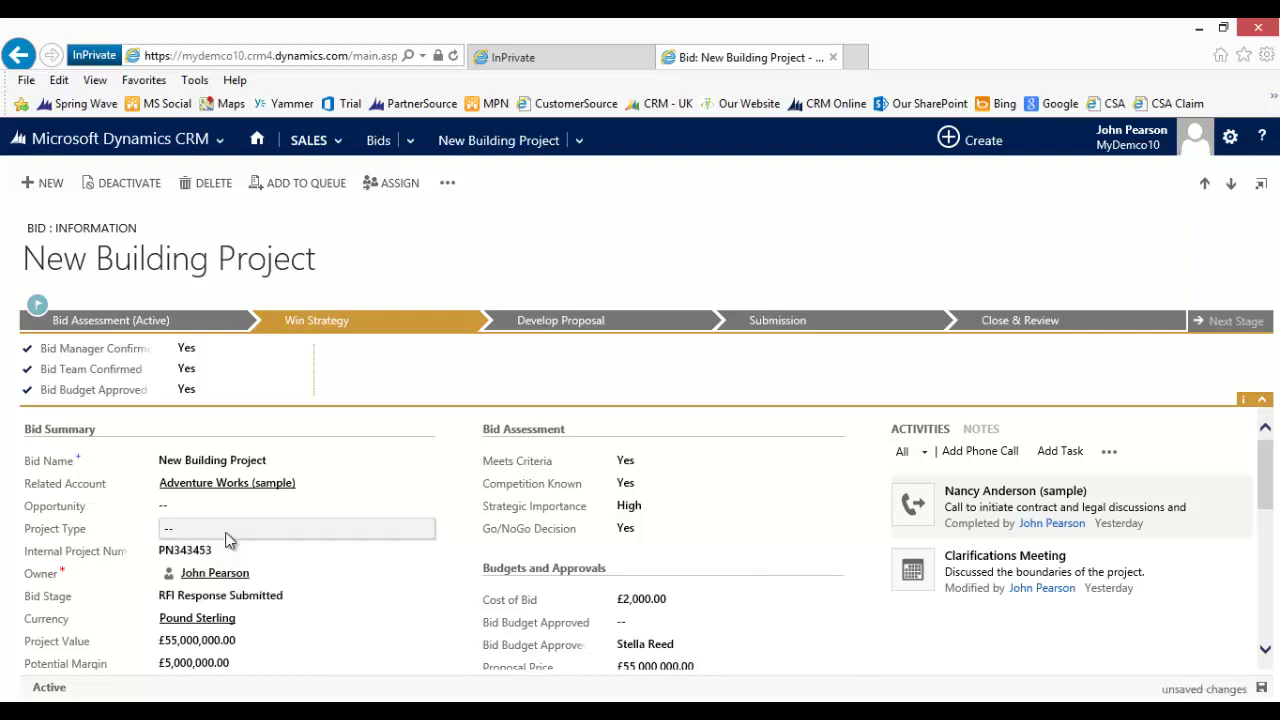
{"action": "left_click", "coordinate": [226, 536]}
{"action": "left_click", "coordinate": [212, 541]}
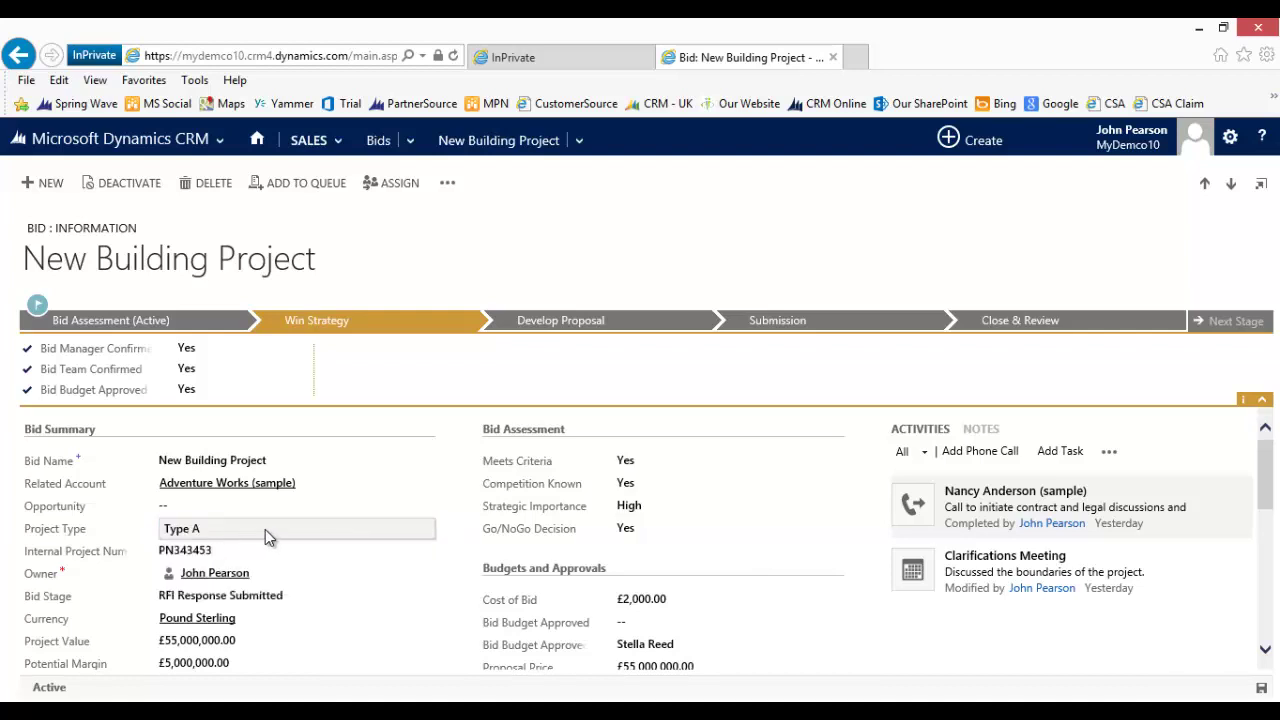
{"action": "left_click", "coordinate": [287, 606]}
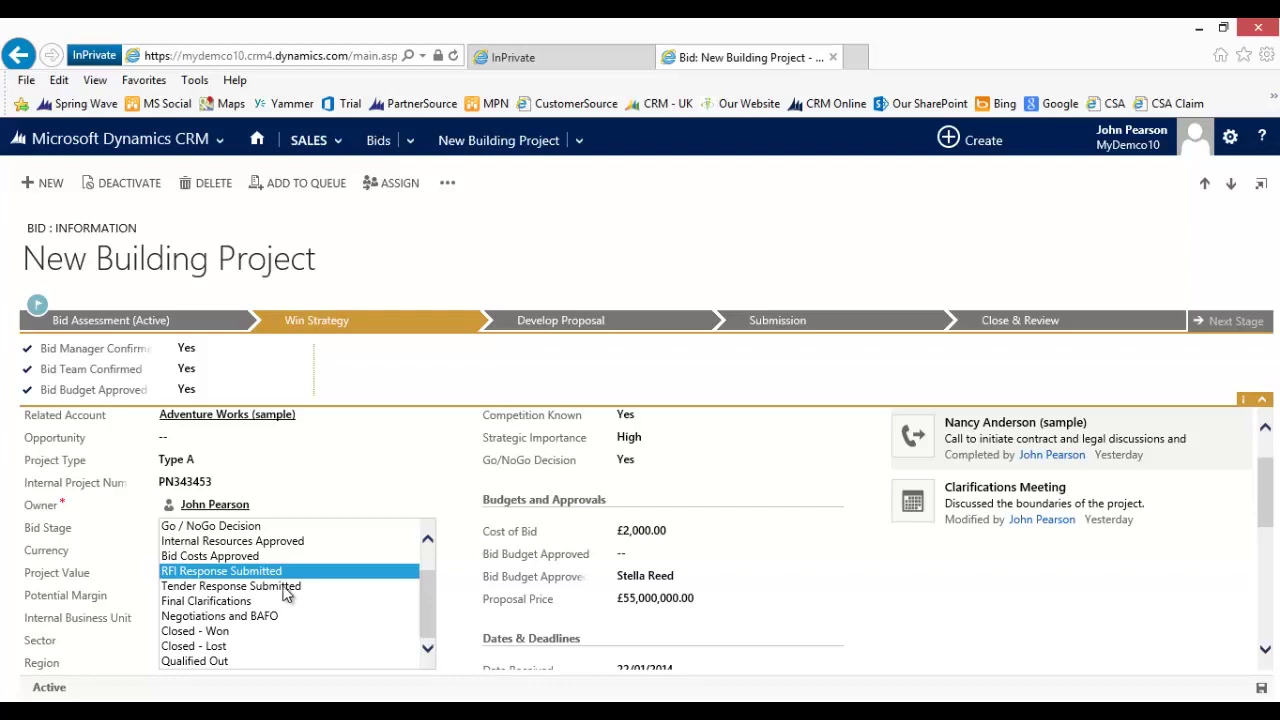
{"action": "left_click", "coordinate": [264, 574]}
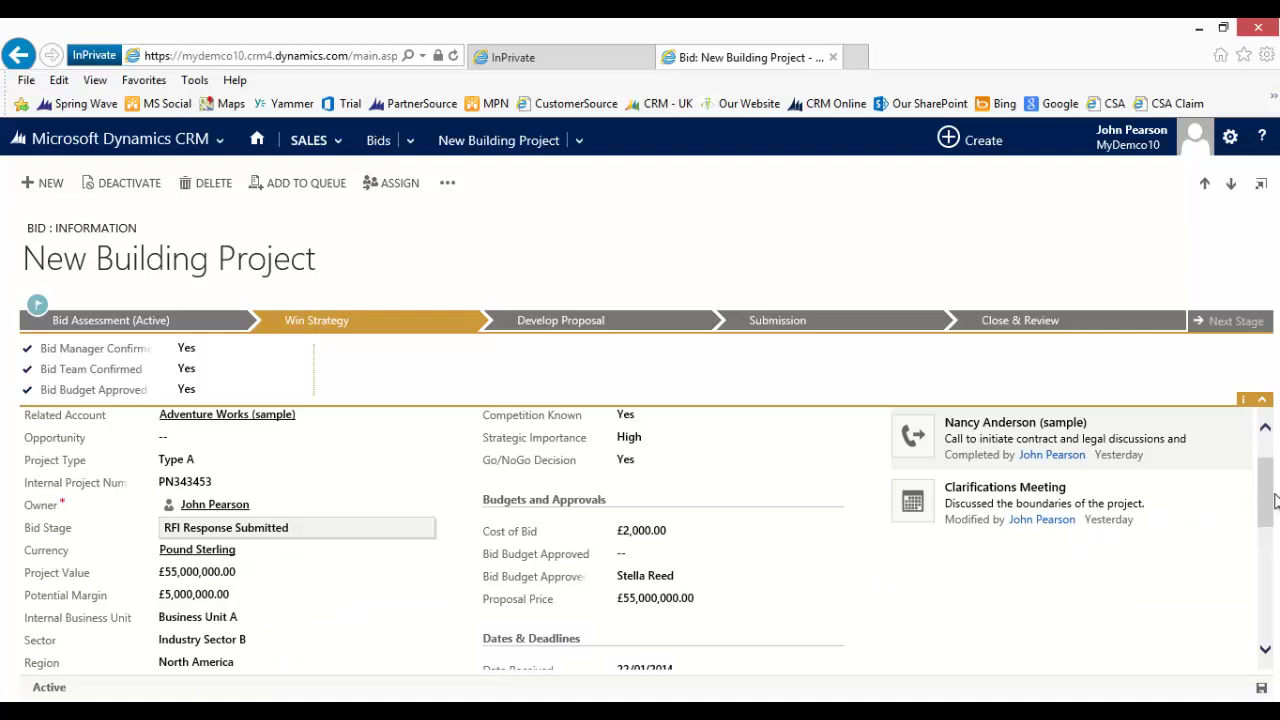
{"action": "left_click_drag", "start_coordinate": [1270, 498], "coordinate": [1268, 519]}
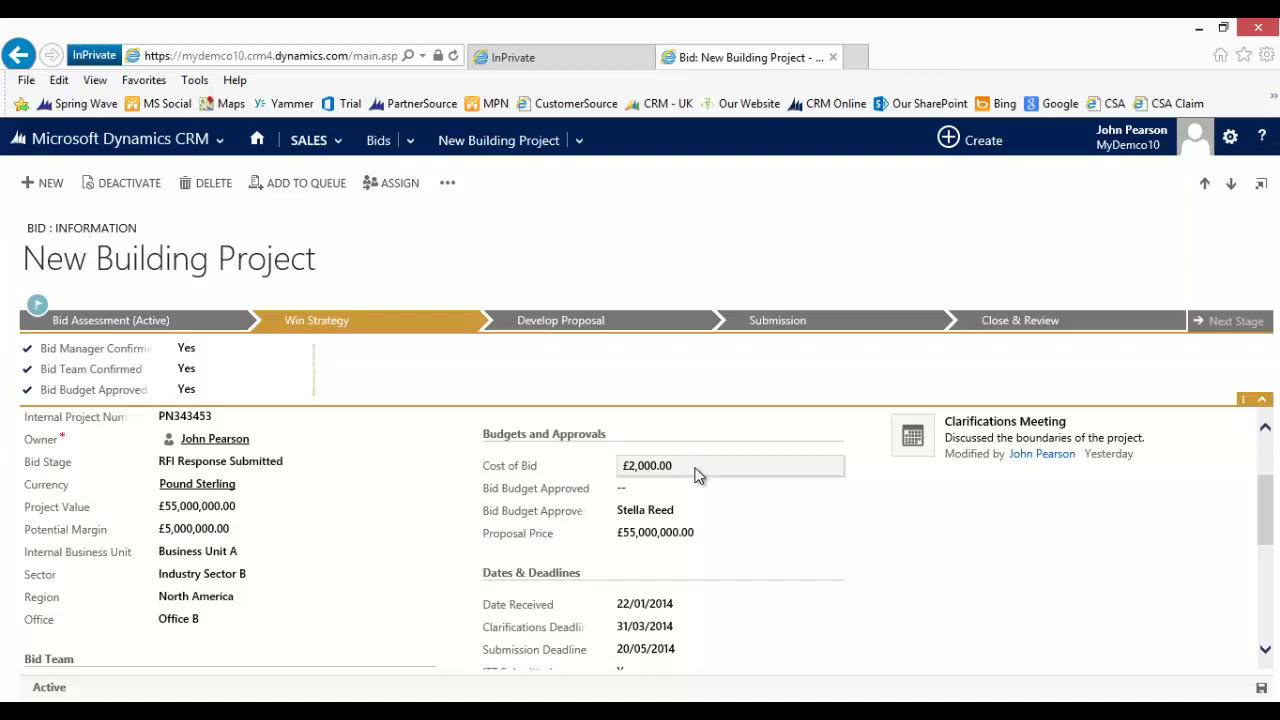
- Enter 08/03/2014 as the budget approval date and advance the bid to Develop Proposal
{"action": "left_click", "coordinate": [636, 490]}
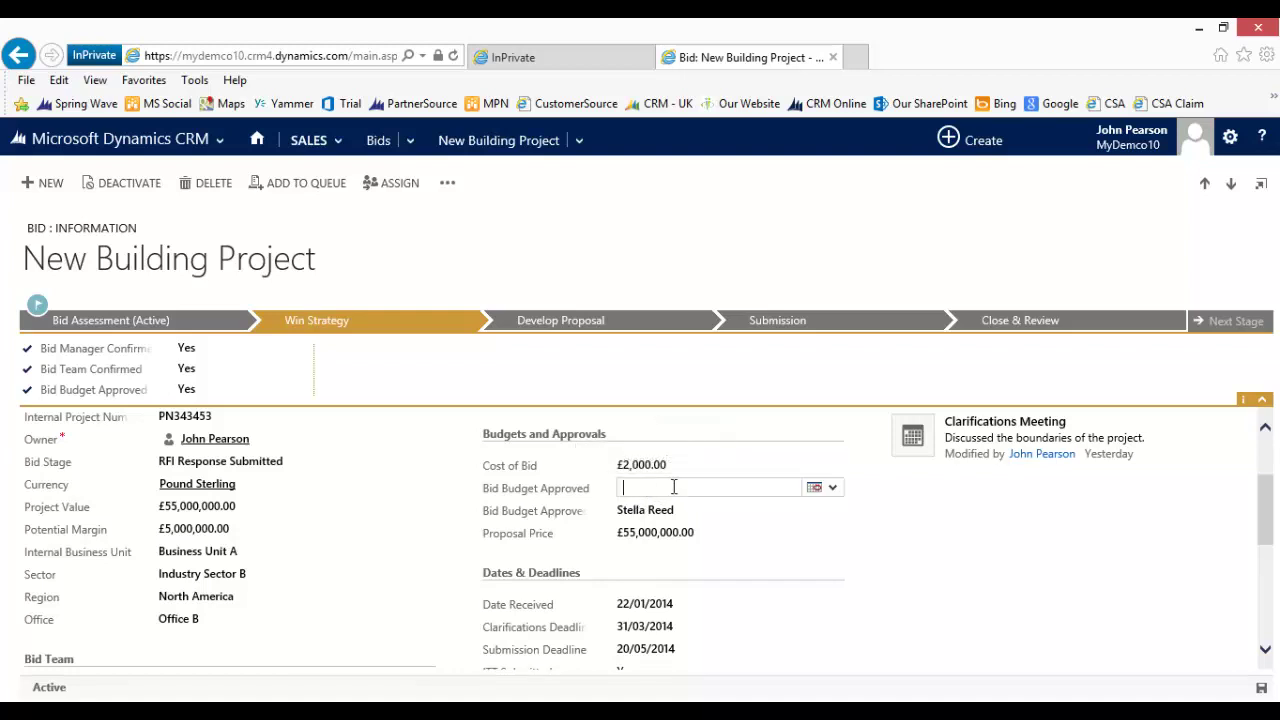
{"action": "left_click", "coordinate": [817, 490]}
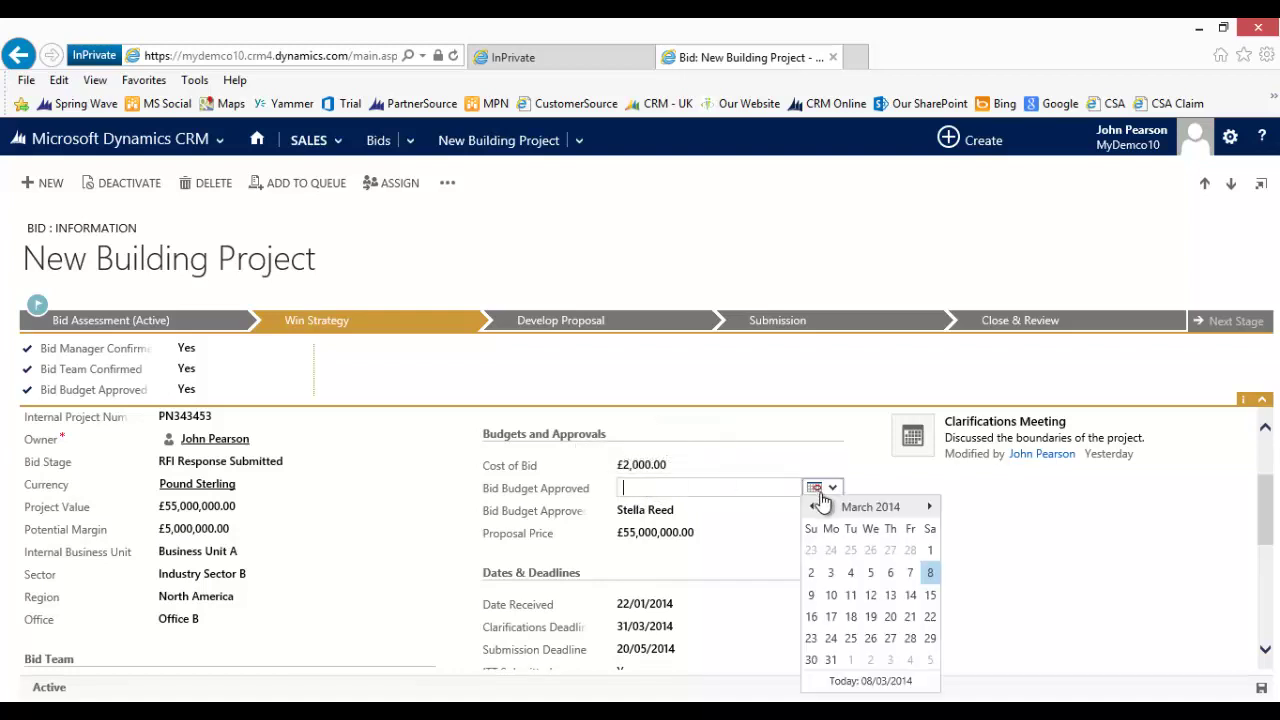
{"action": "left_click", "coordinate": [930, 572]}
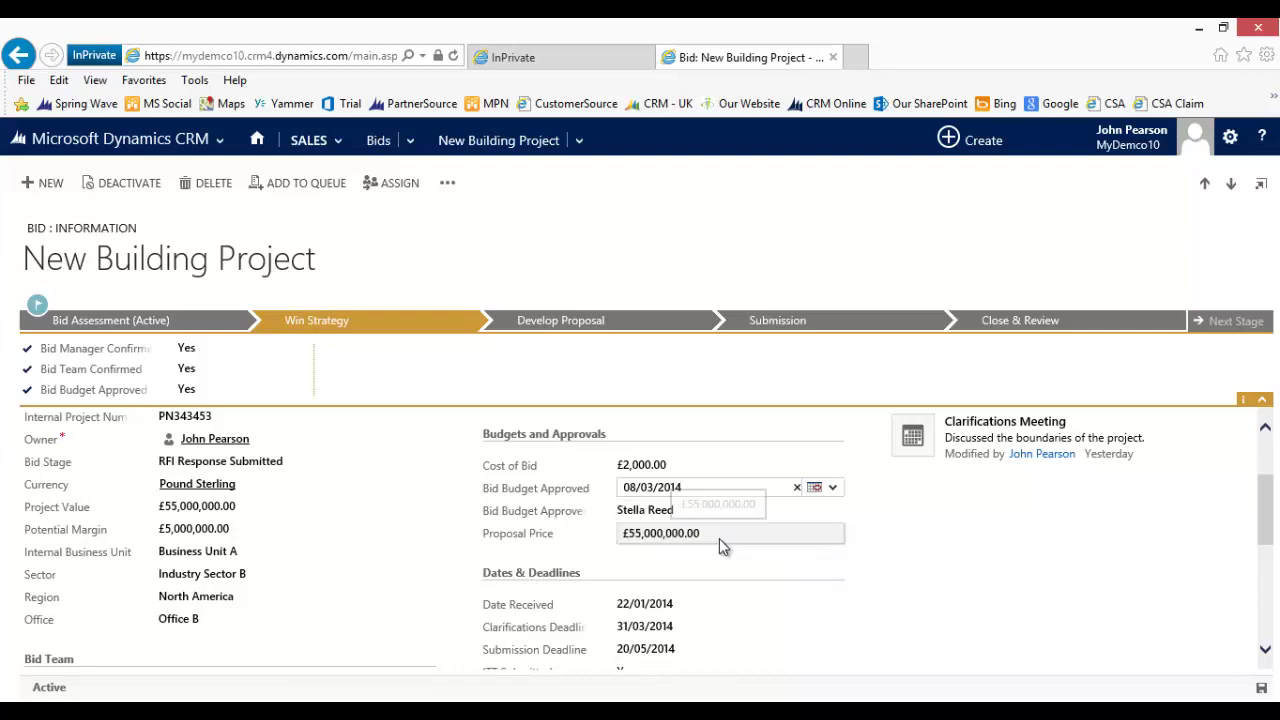
{"action": "left_click_drag", "start_coordinate": [1268, 508], "coordinate": [1265, 535]}
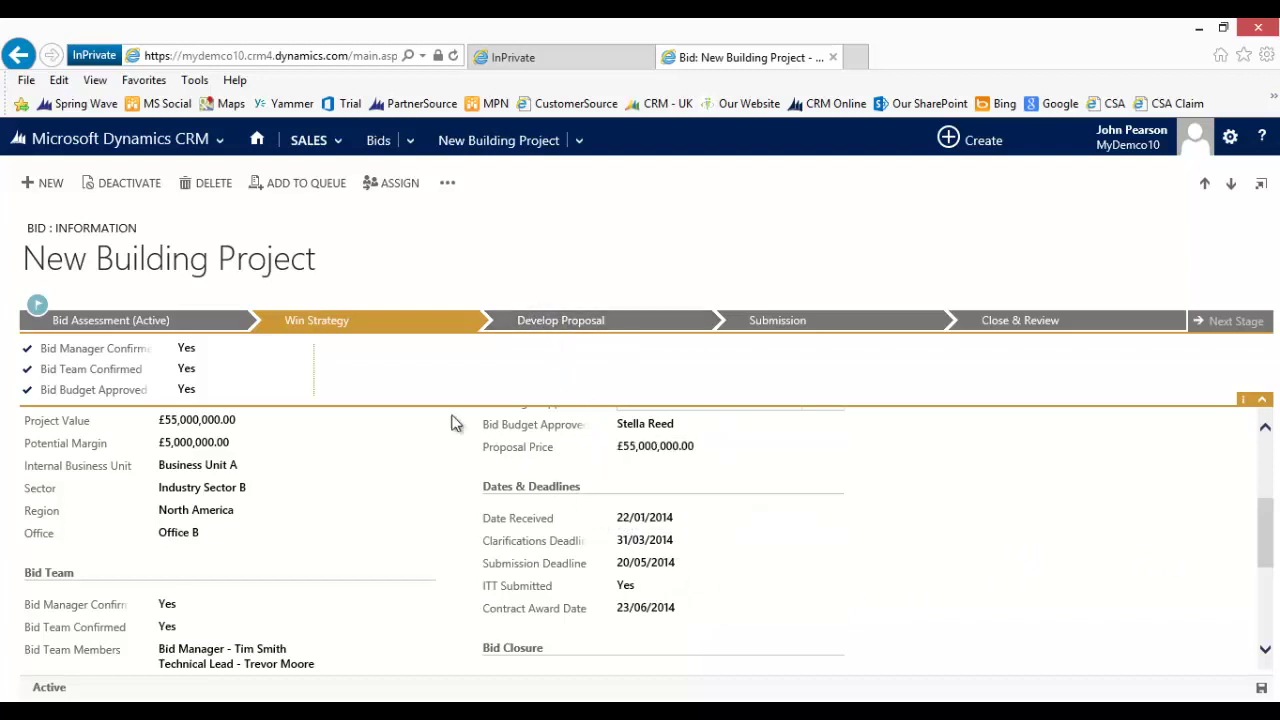
{"action": "left_click", "coordinate": [560, 333]}
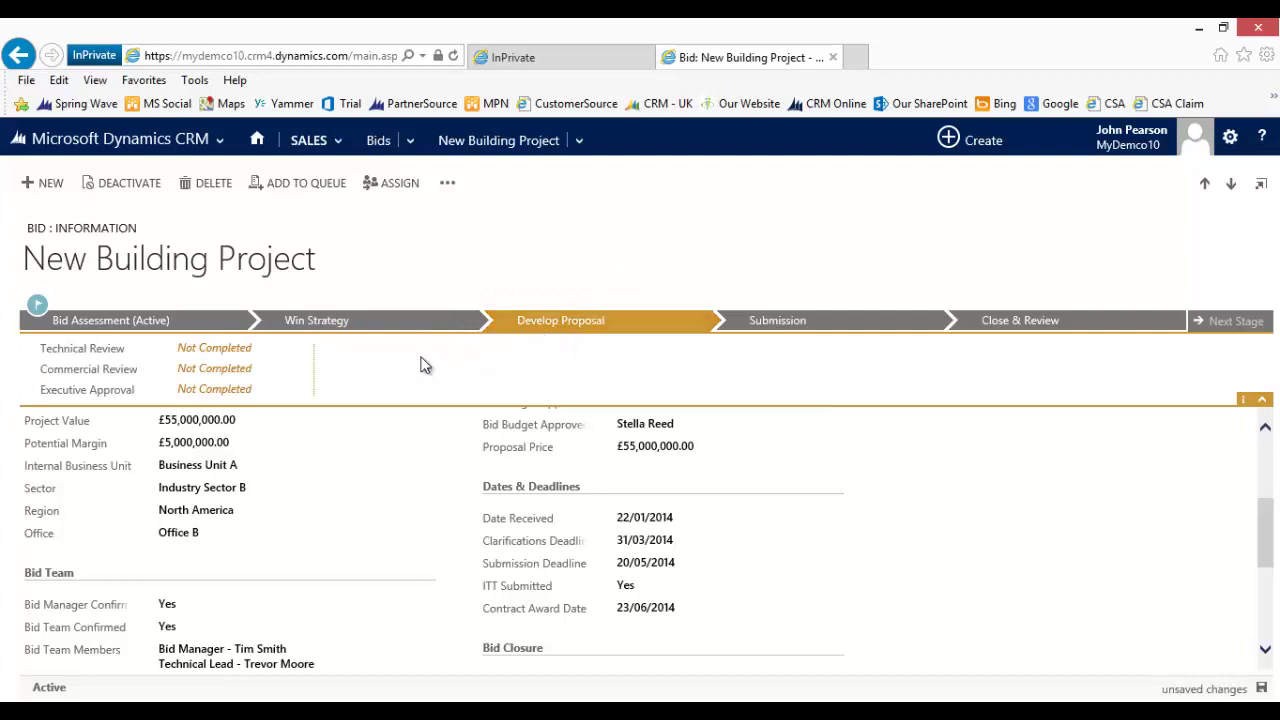
- View the Submission and Close & Review stages, checking Close Status options and the Lessons Learned field
{"action": "left_click", "coordinate": [751, 325]}
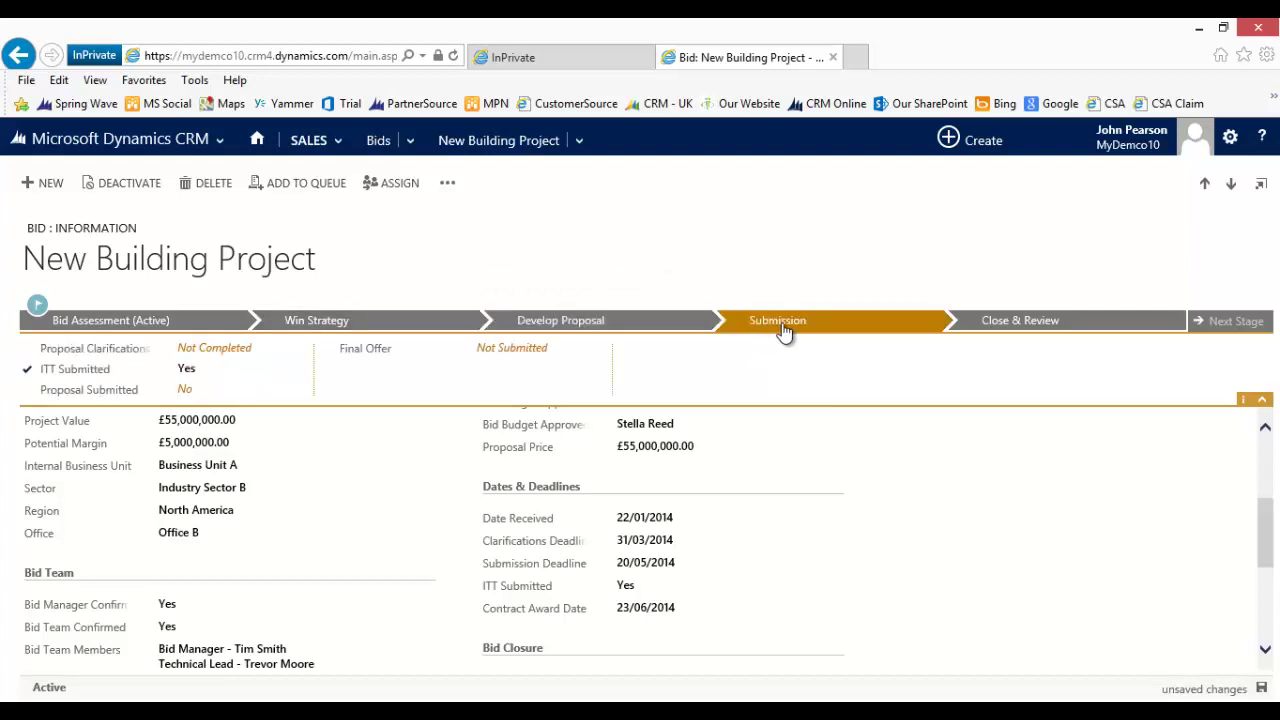
{"action": "left_click", "coordinate": [987, 326]}
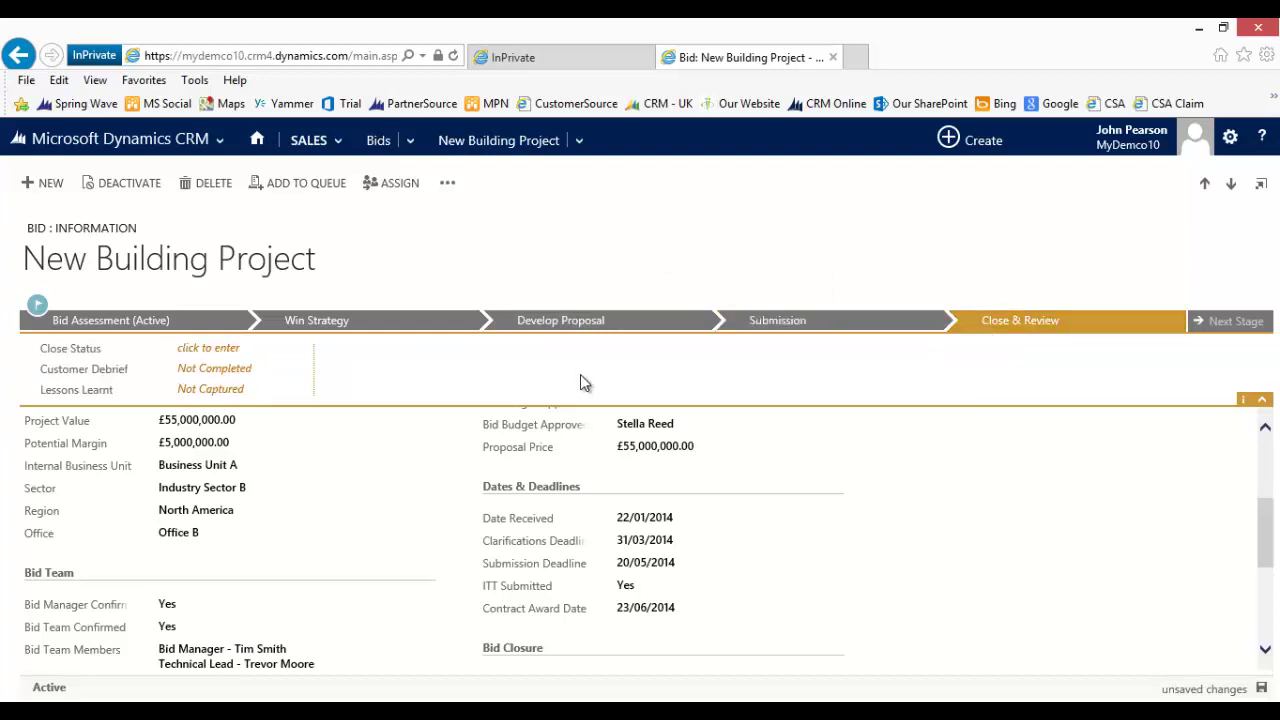
{"action": "left_click", "coordinate": [204, 348]}
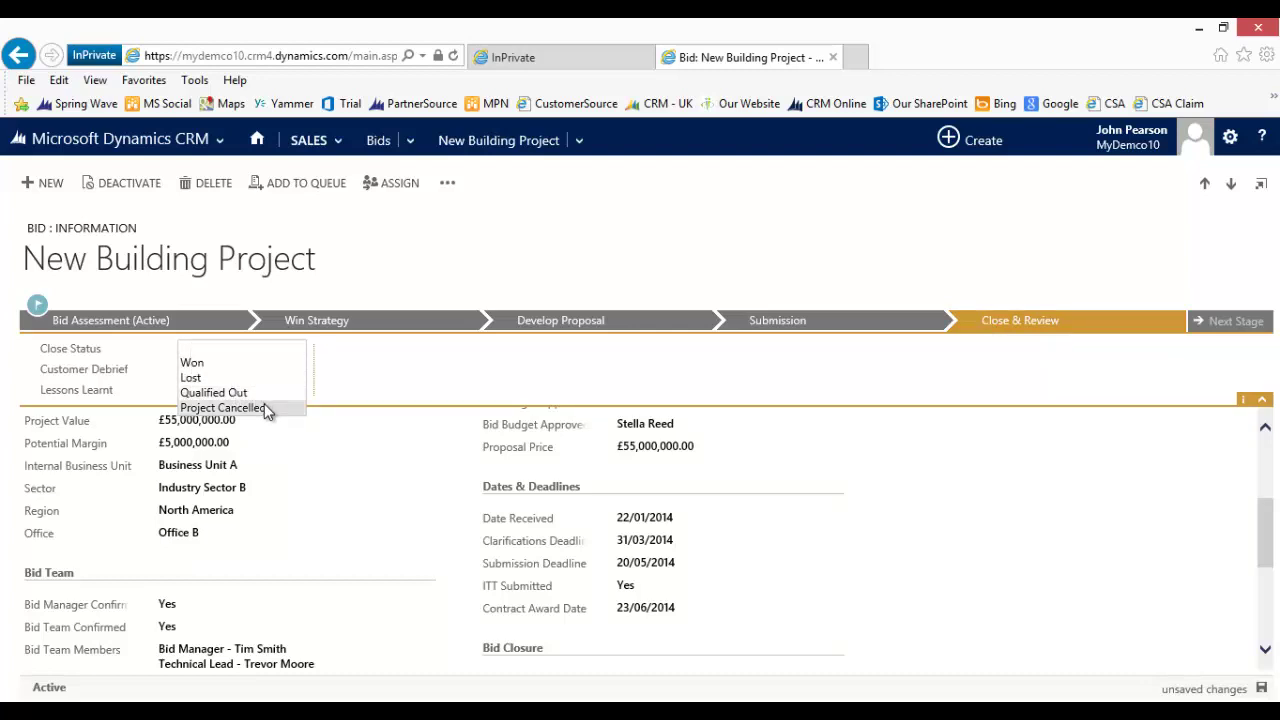
{"action": "left_click", "coordinate": [215, 351]}
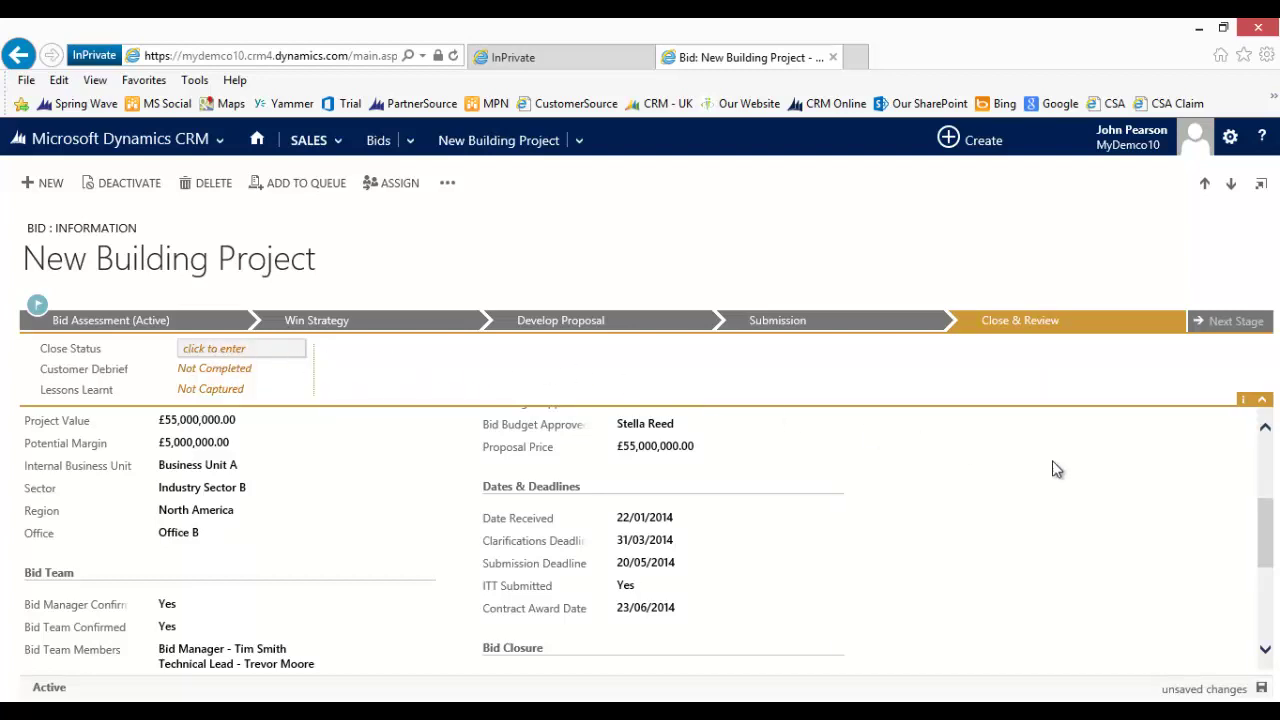
{"action": "scroll", "coordinate": [1247, 531], "scroll_direction": "down", "scroll_amount": 2}
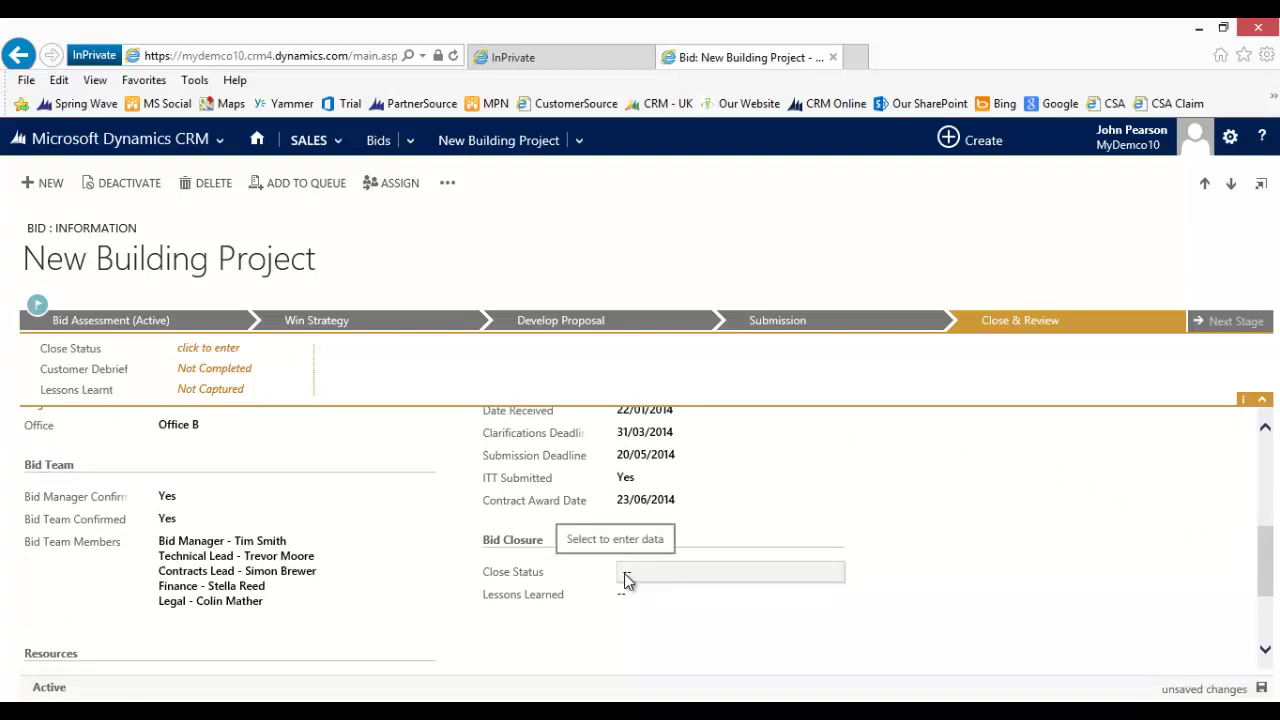
{"action": "left_click", "coordinate": [629, 597]}
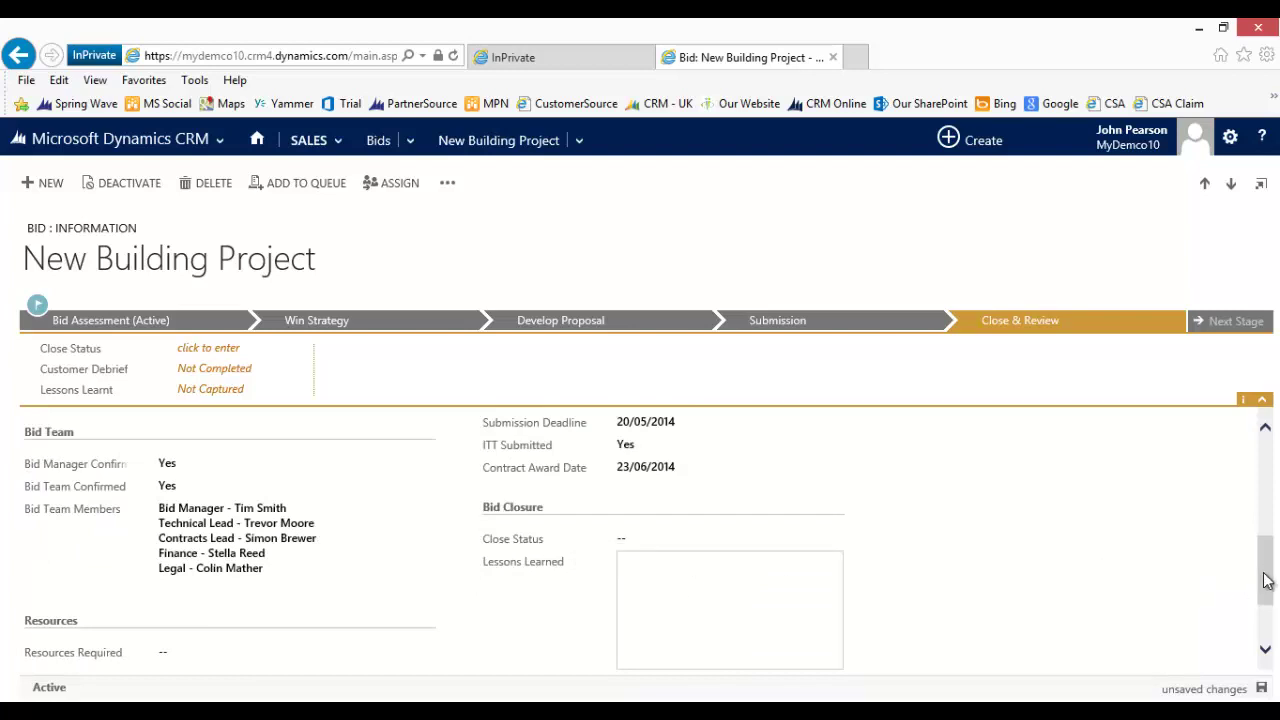
{"action": "left_click_drag", "start_coordinate": [1267, 580], "coordinate": [1266, 468]}
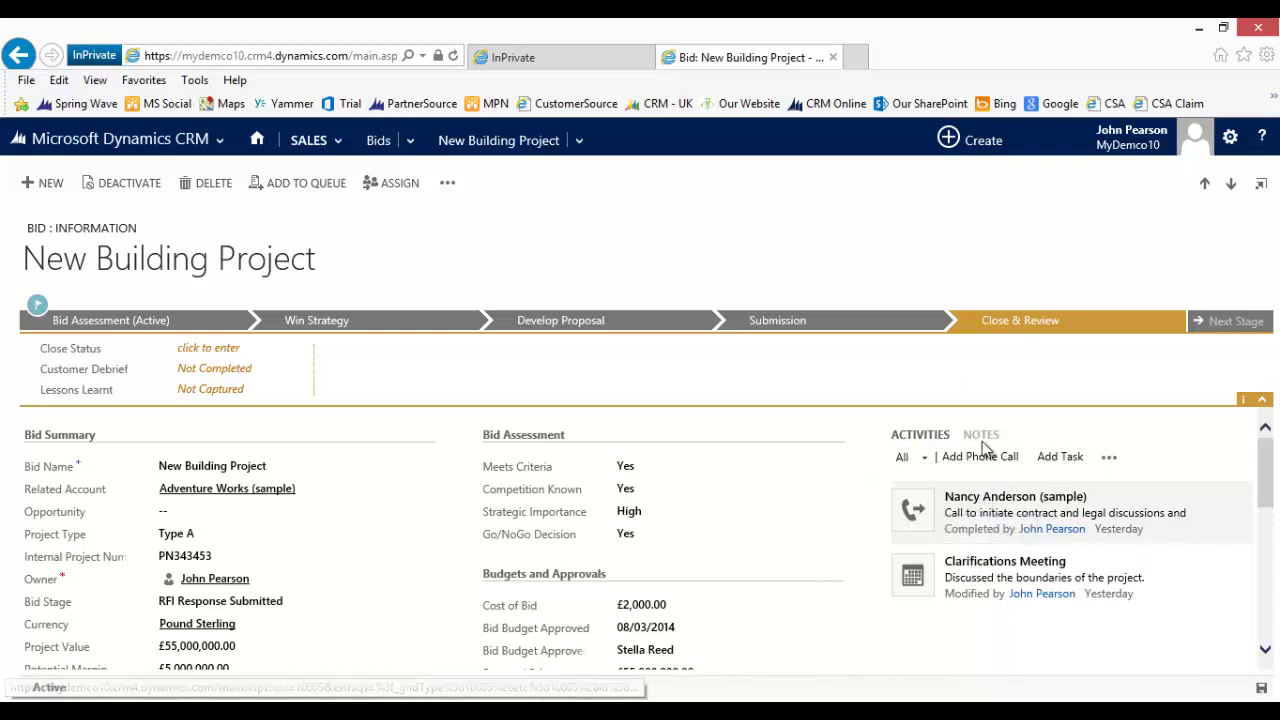
- Switch the side panel to Notes, showing the Tender Document and NDA attachments
{"action": "left_click", "coordinate": [980, 434]}
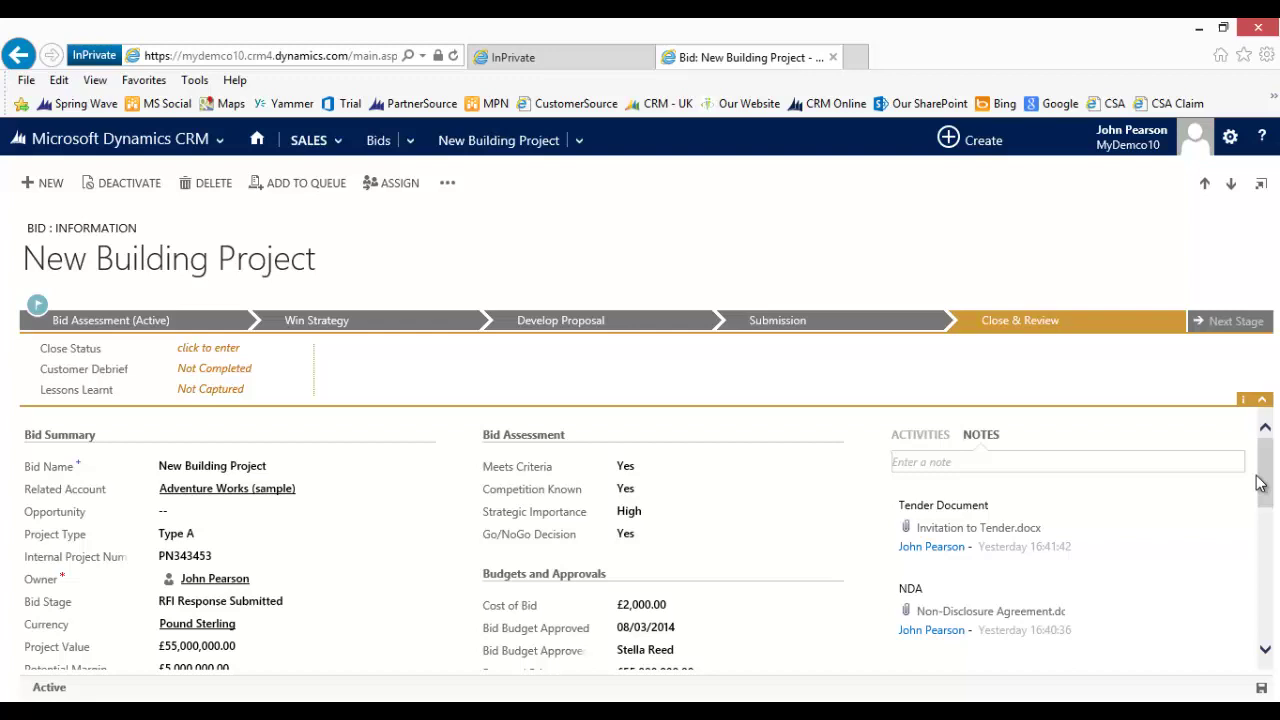
{"action": "left_click_drag", "start_coordinate": [1265, 480], "coordinate": [1267, 486]}
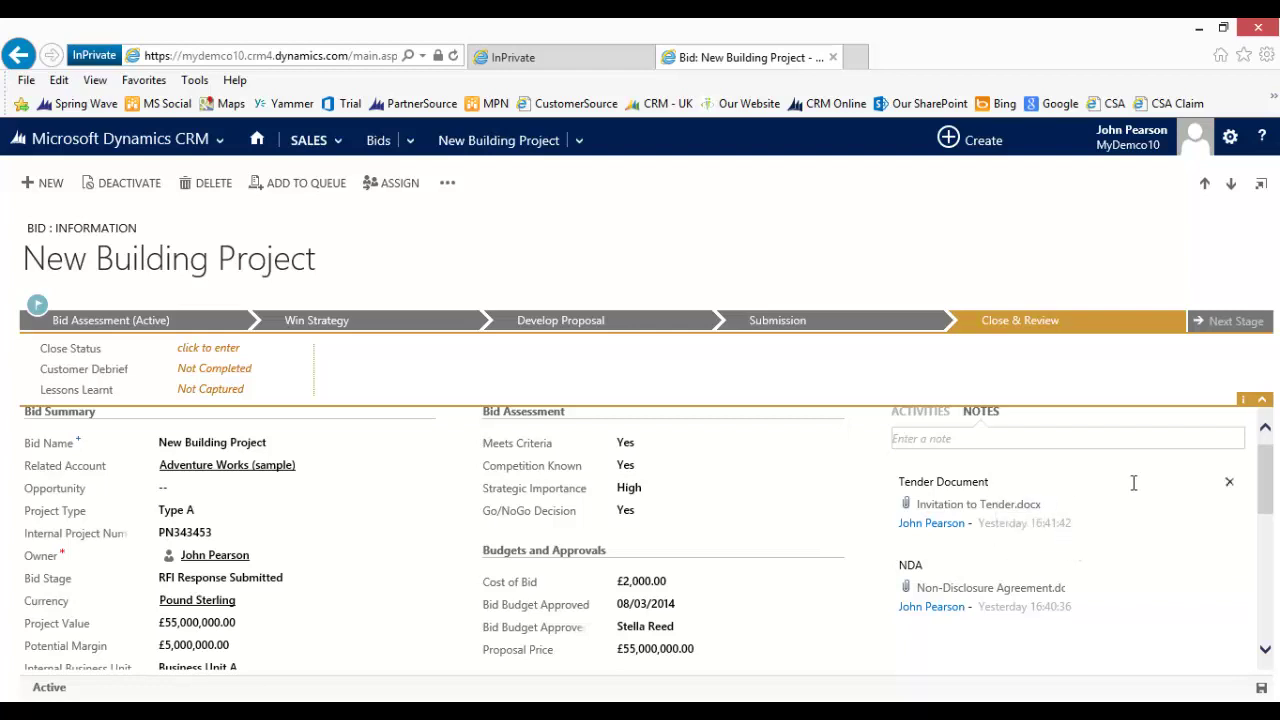
{"action": "left_click_drag", "start_coordinate": [1266, 486], "coordinate": [1265, 449]}
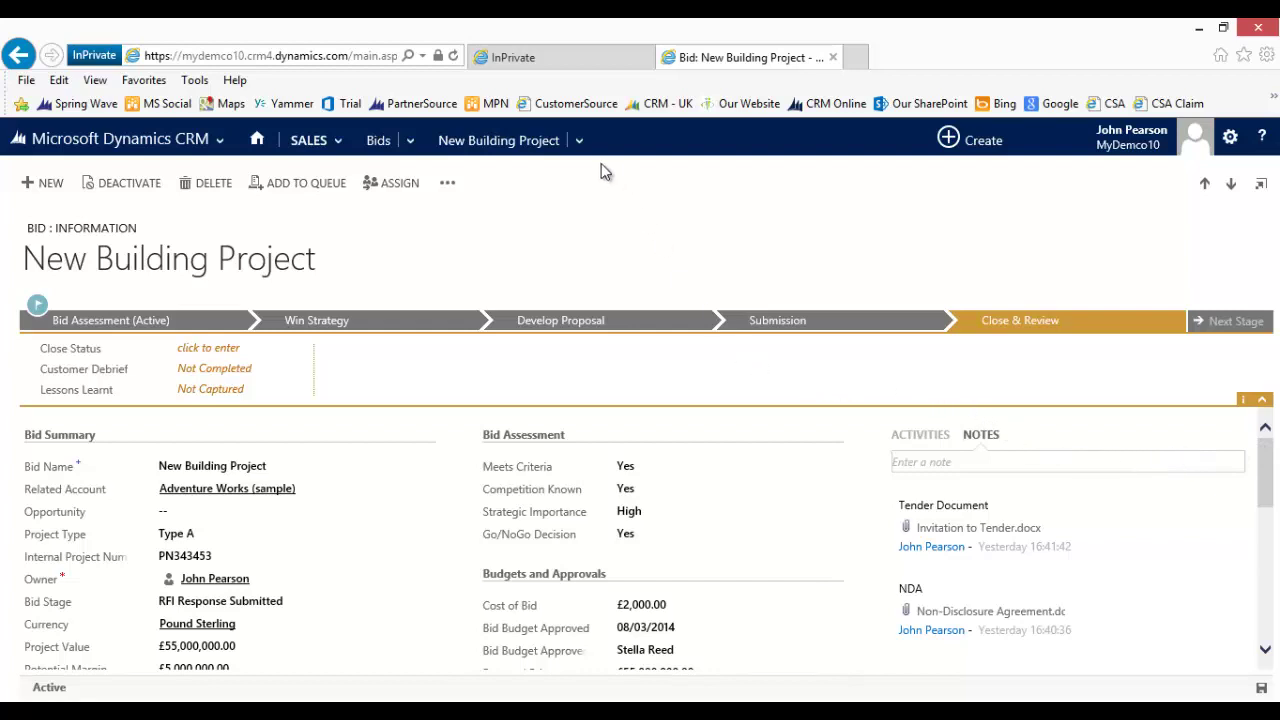
- Open the bid's Documents page, cancelling the Add Document Location prompt
{"action": "left_click", "coordinate": [579, 141]}
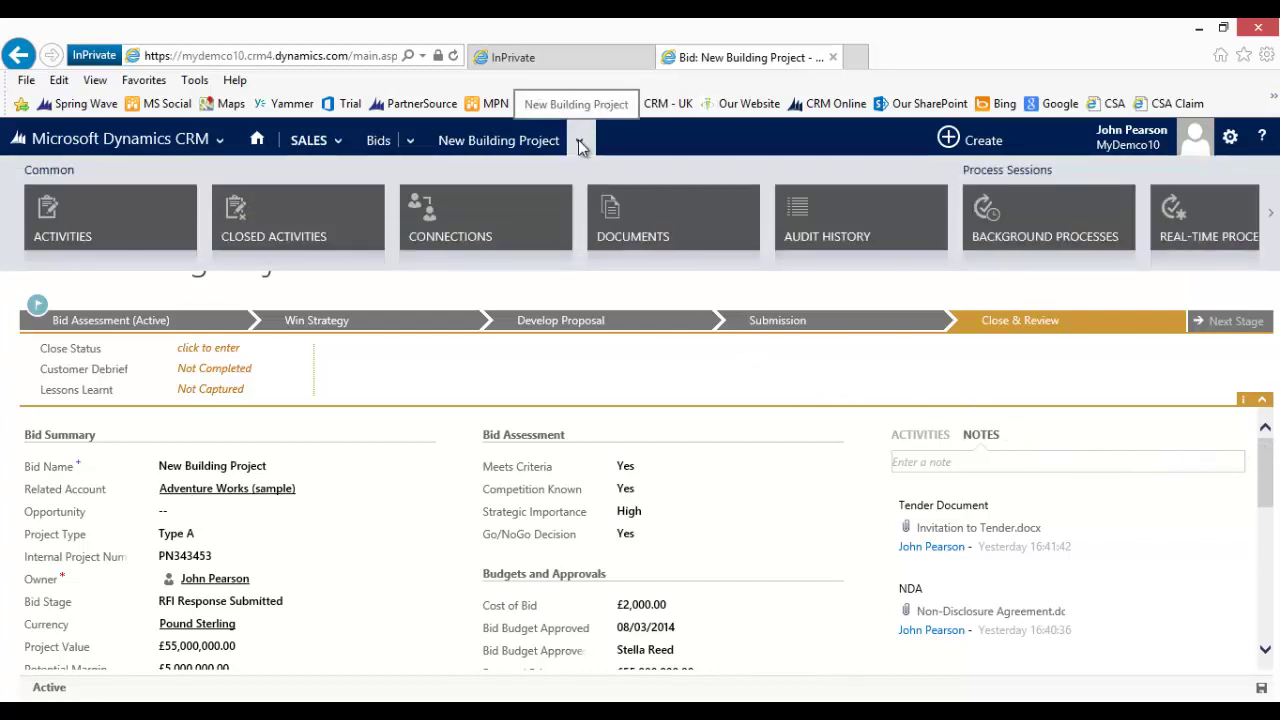
{"action": "left_click", "coordinate": [666, 222]}
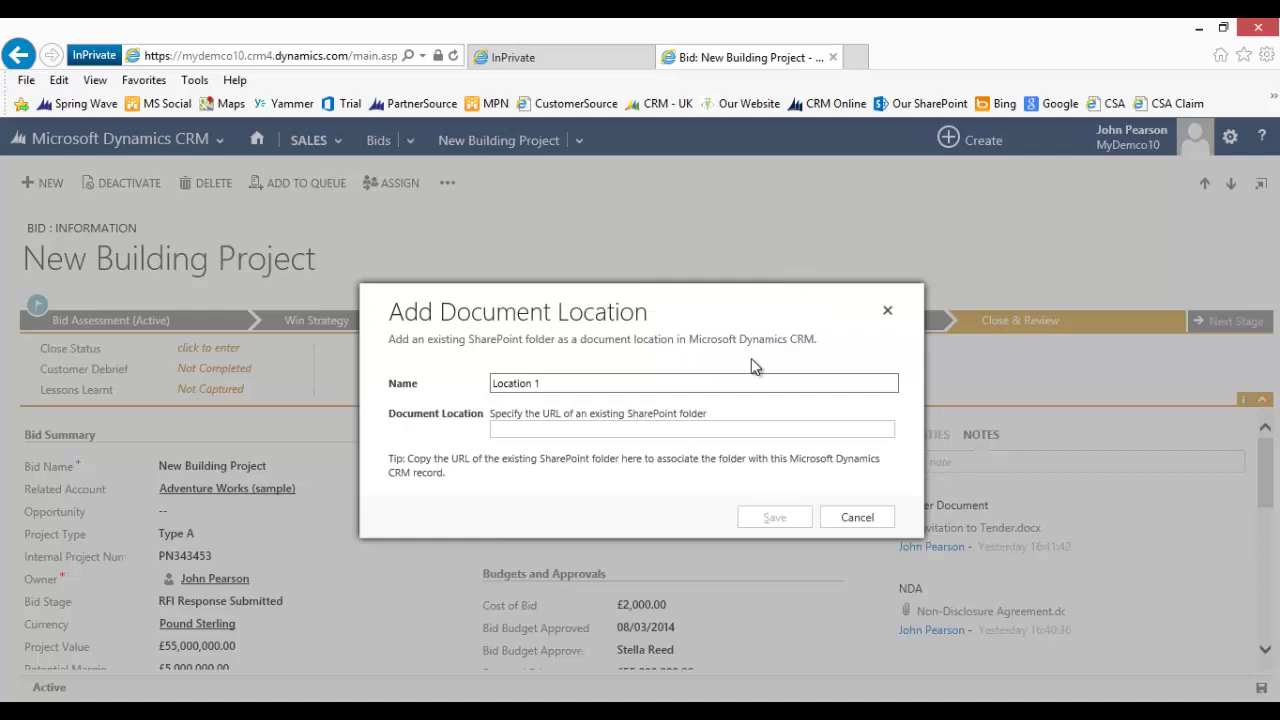
{"action": "left_click", "coordinate": [855, 521]}
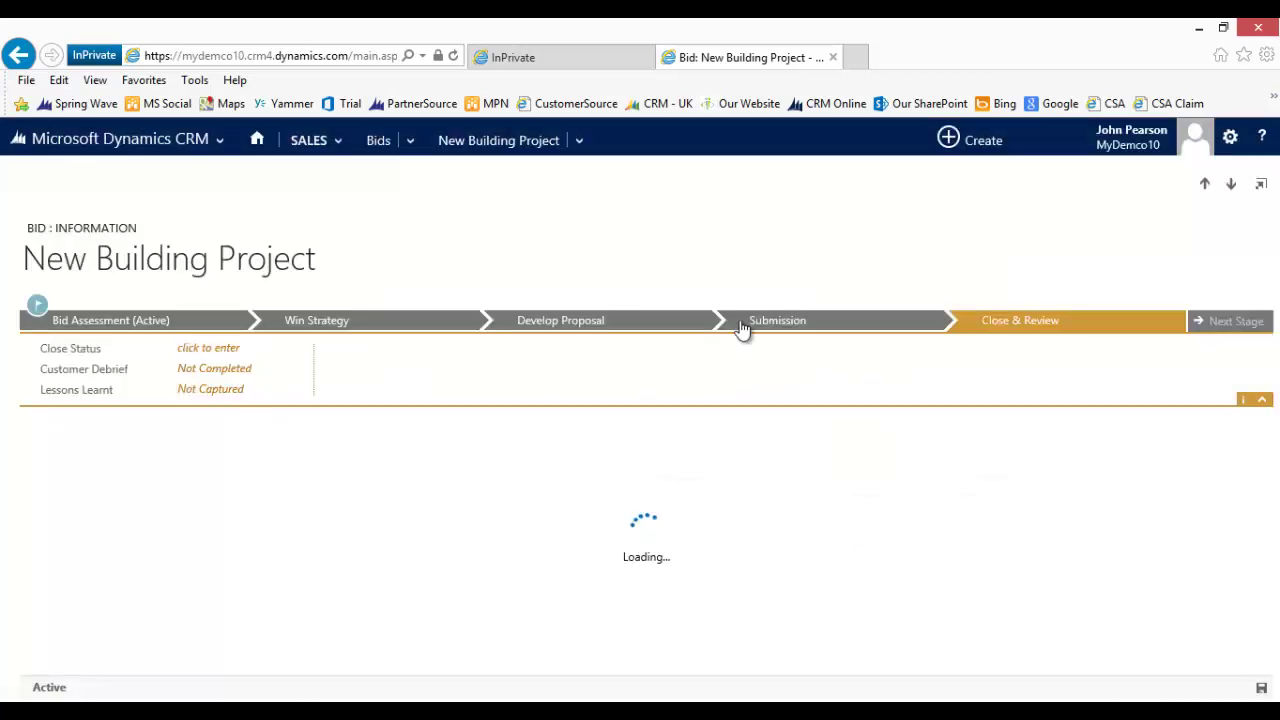
{"action": "left_click", "coordinate": [408, 152]}
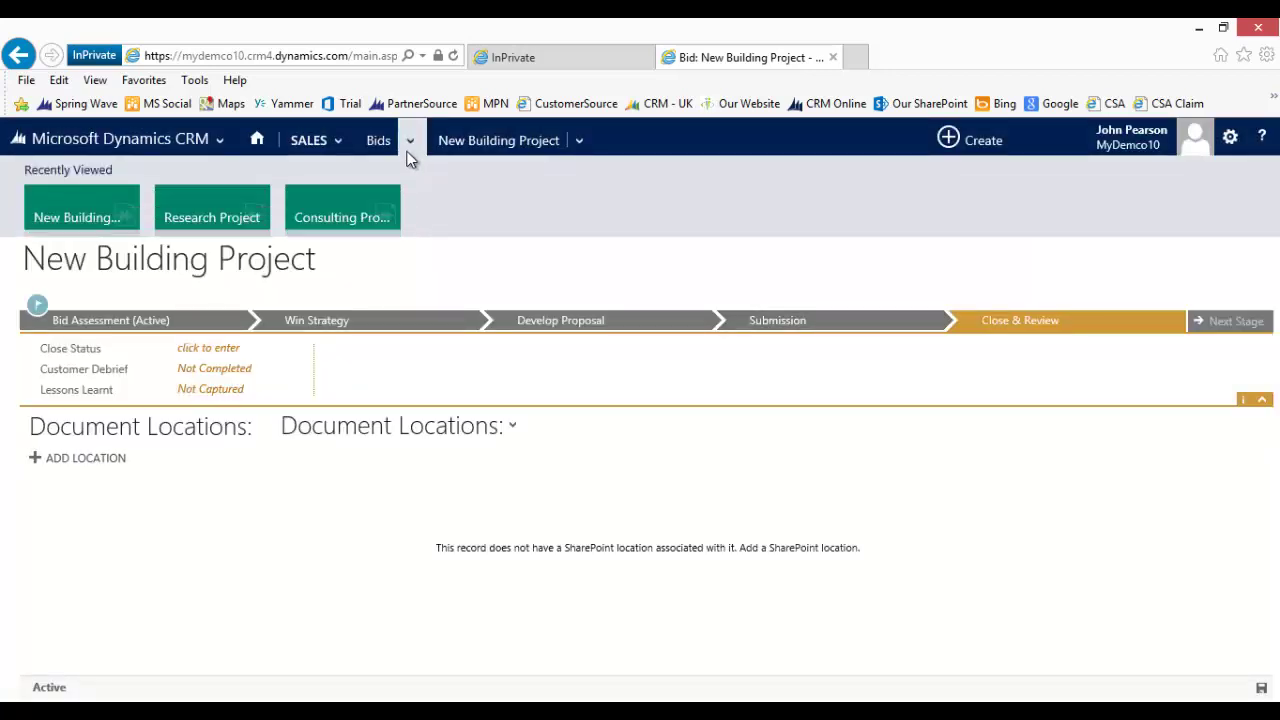
- Go to the Home dashboards and switch to the Bids Dashboard
{"action": "left_click", "coordinate": [257, 143]}
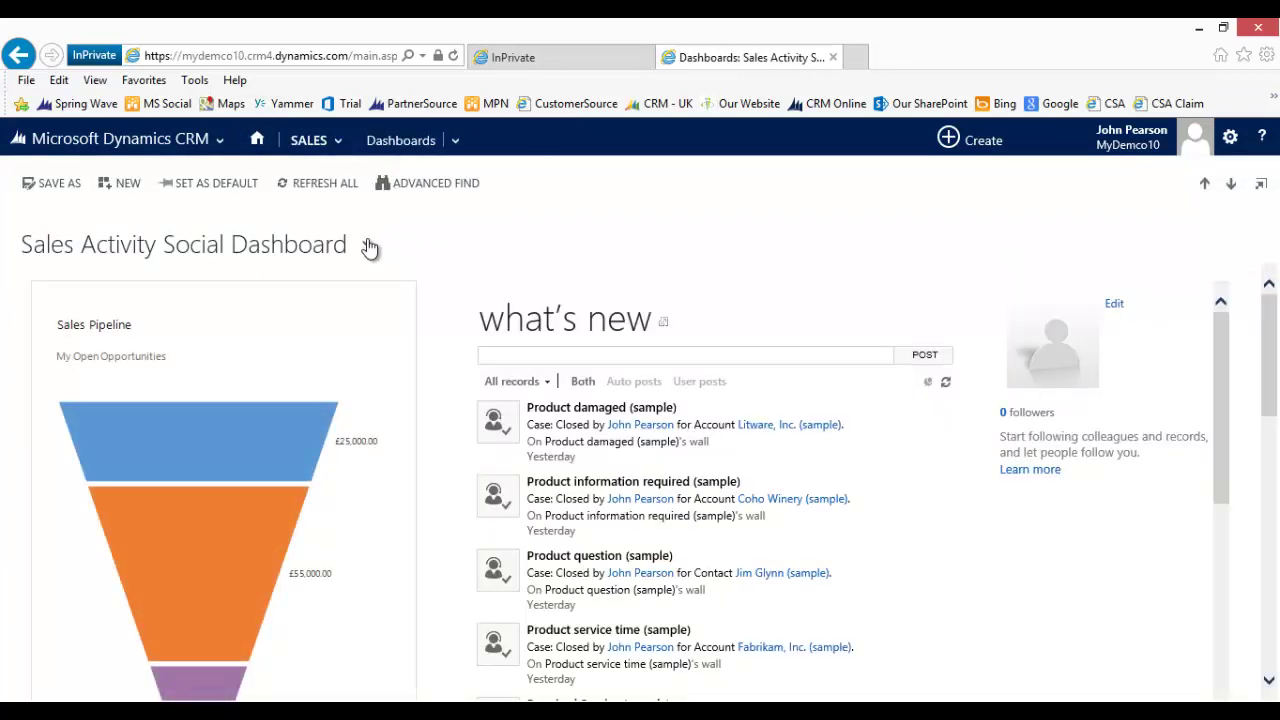
{"action": "left_click", "coordinate": [367, 246]}
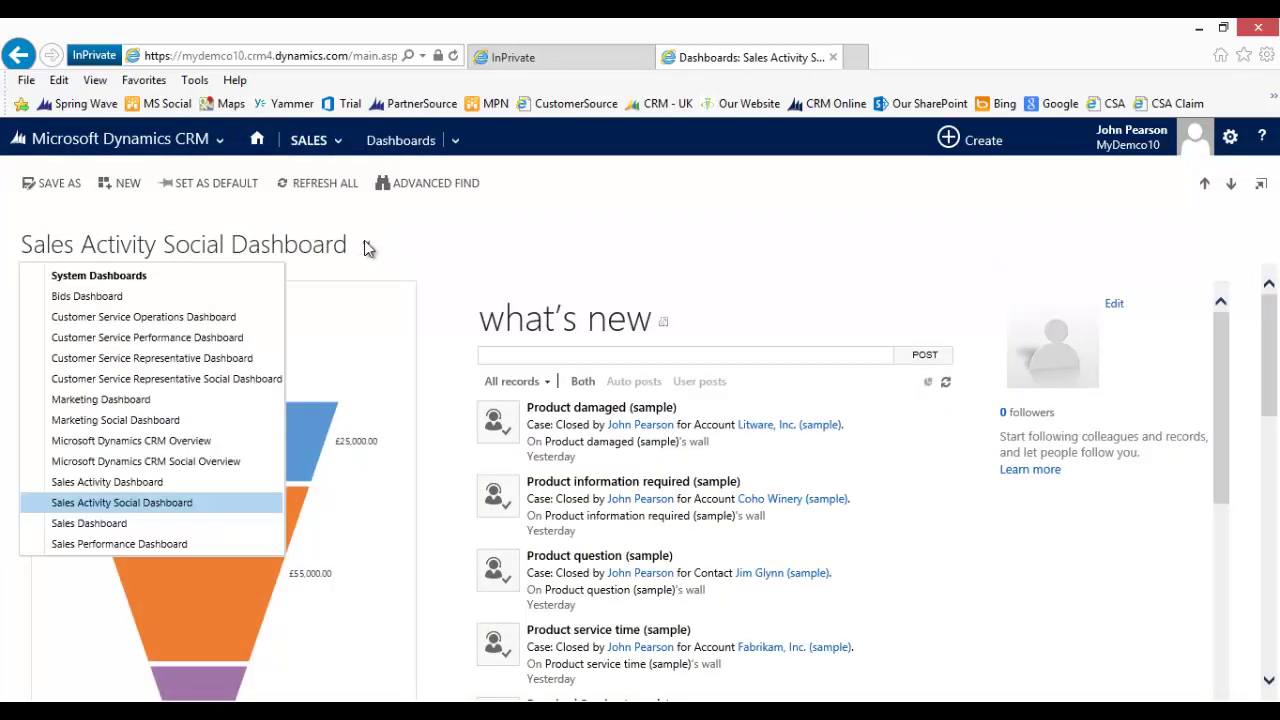
{"action": "left_click", "coordinate": [80, 300]}
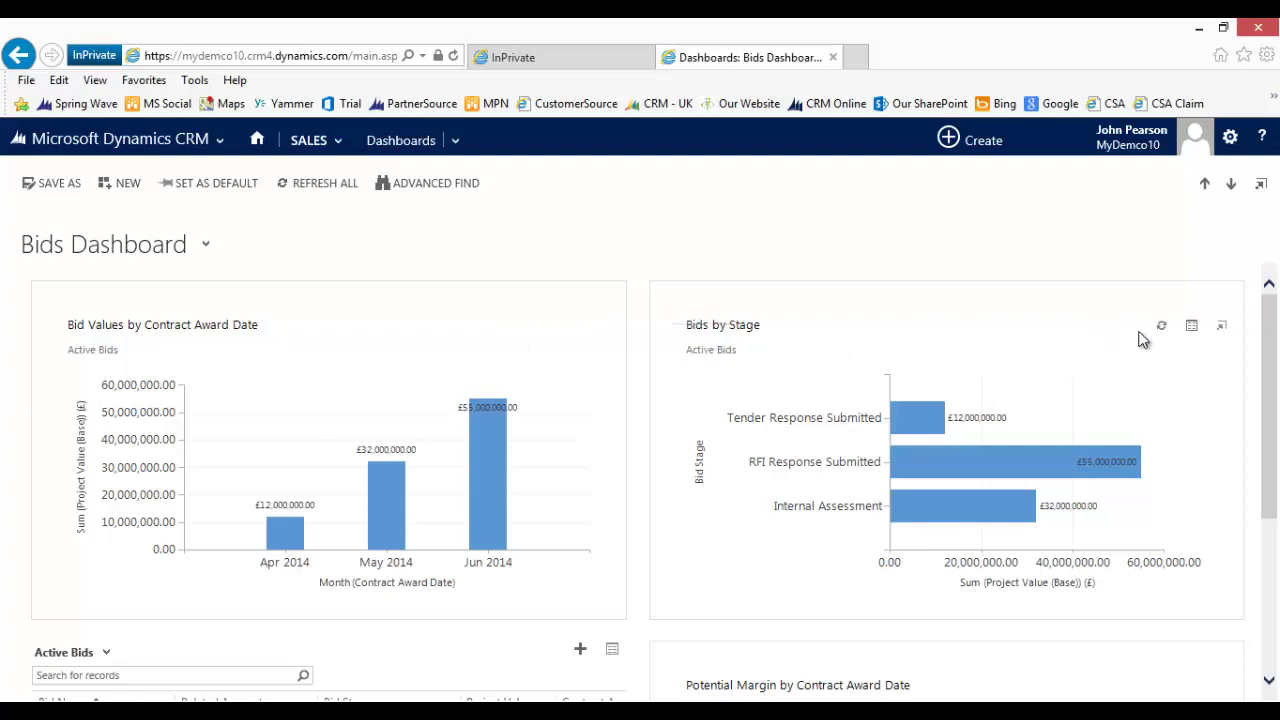
{"action": "left_click", "coordinate": [1193, 332]}
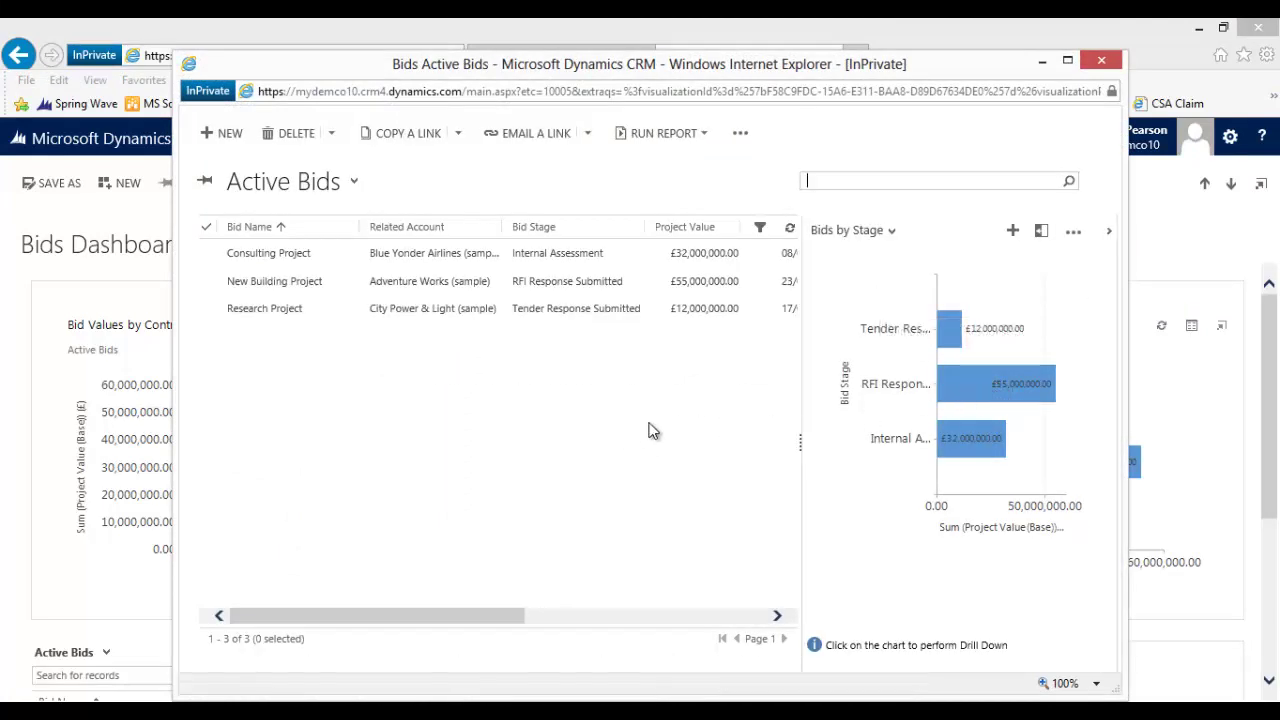
{"action": "mouse_move", "coordinate": [968, 388]}
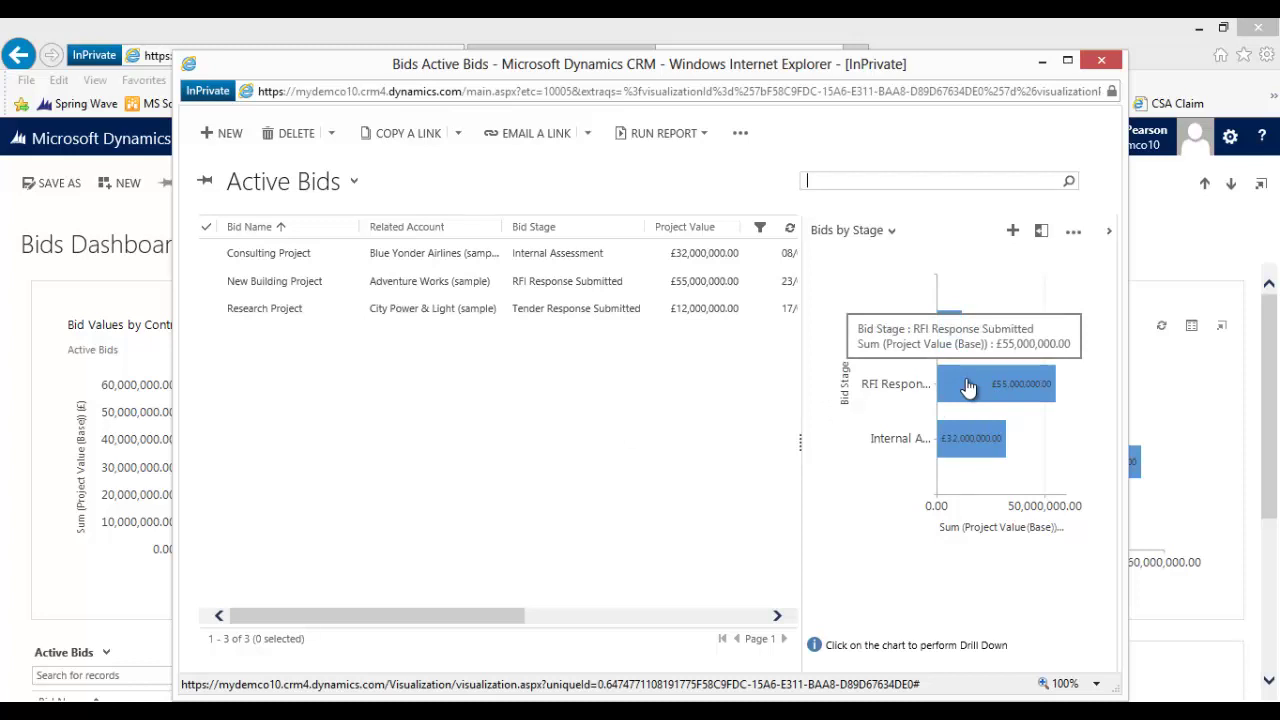
{"action": "left_click", "coordinate": [968, 388]}
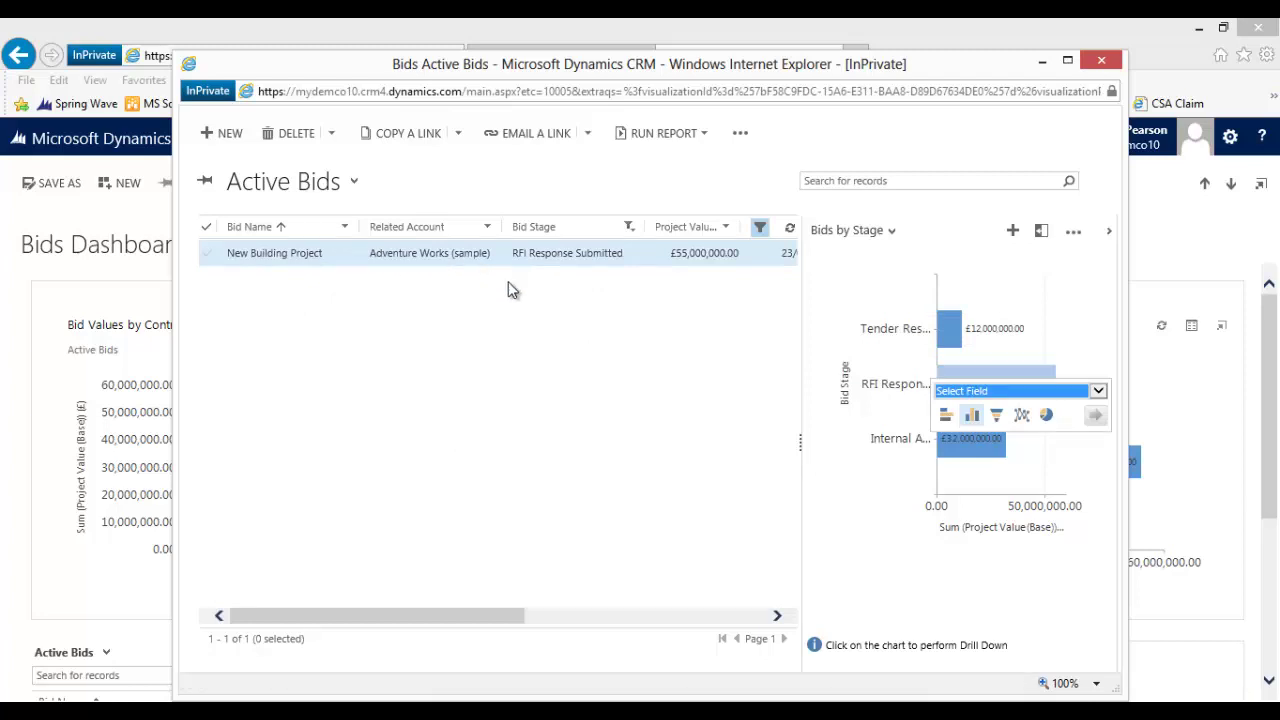
{"action": "left_click", "coordinate": [1101, 63]}
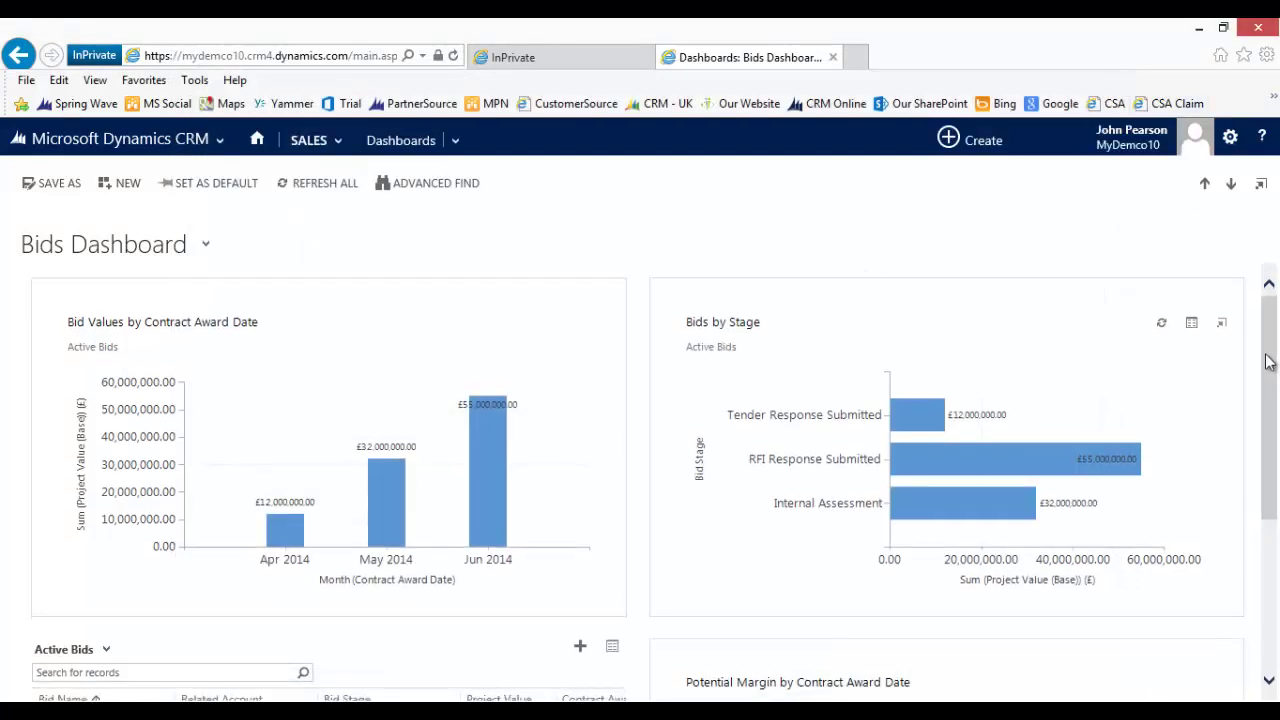
{"action": "left_click_drag", "start_coordinate": [1268, 360], "coordinate": [1275, 478]}
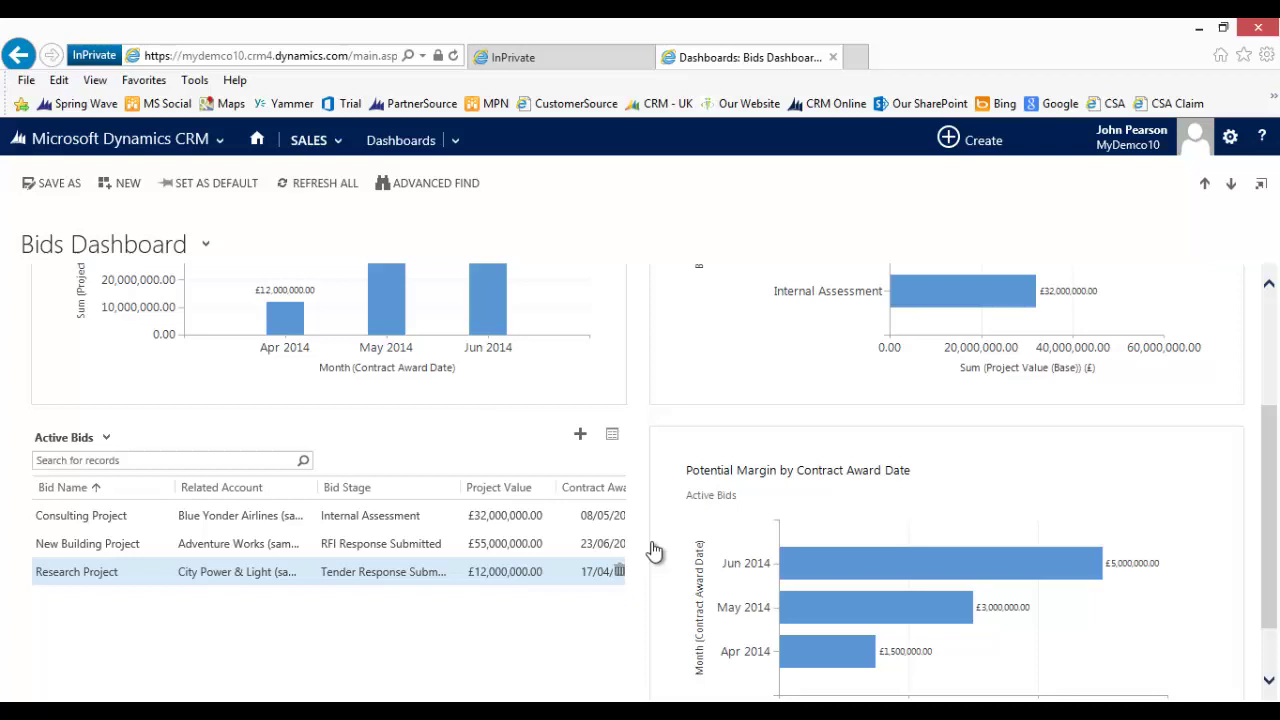
{"action": "left_click_drag", "start_coordinate": [1269, 492], "coordinate": [1267, 536]}
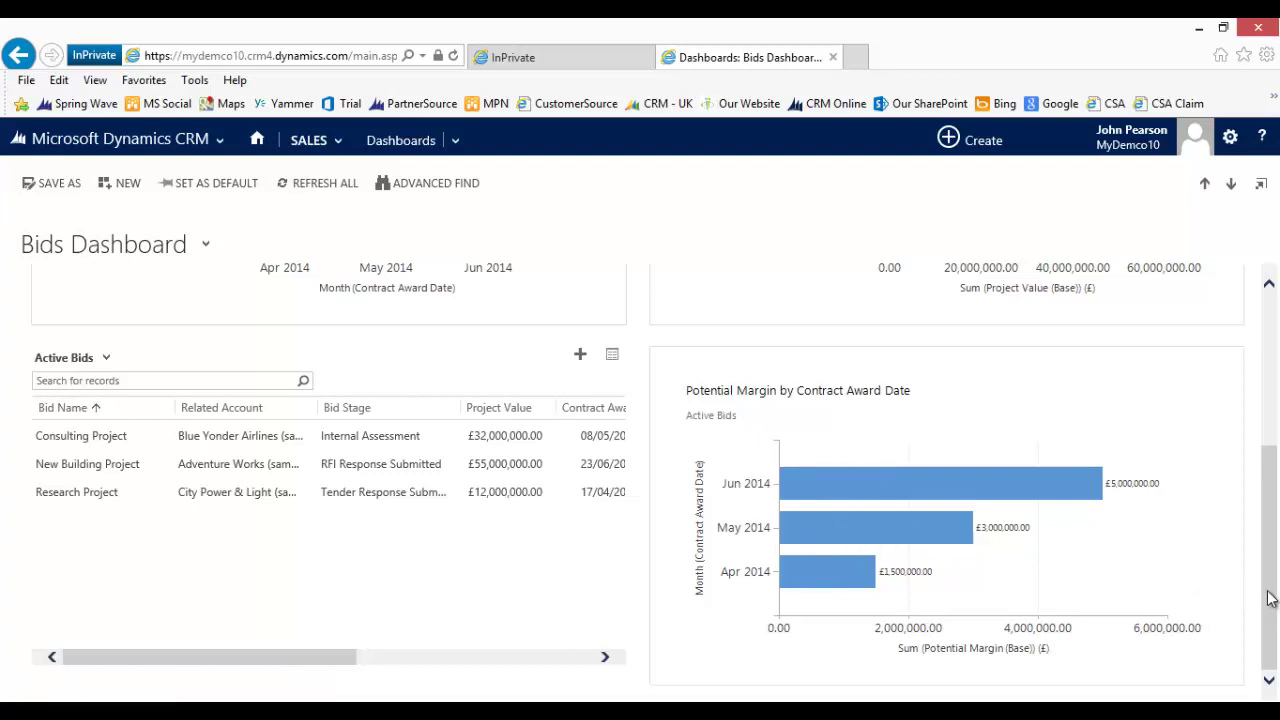
{"action": "left_click_drag", "start_coordinate": [1270, 597], "coordinate": [1246, 360]}
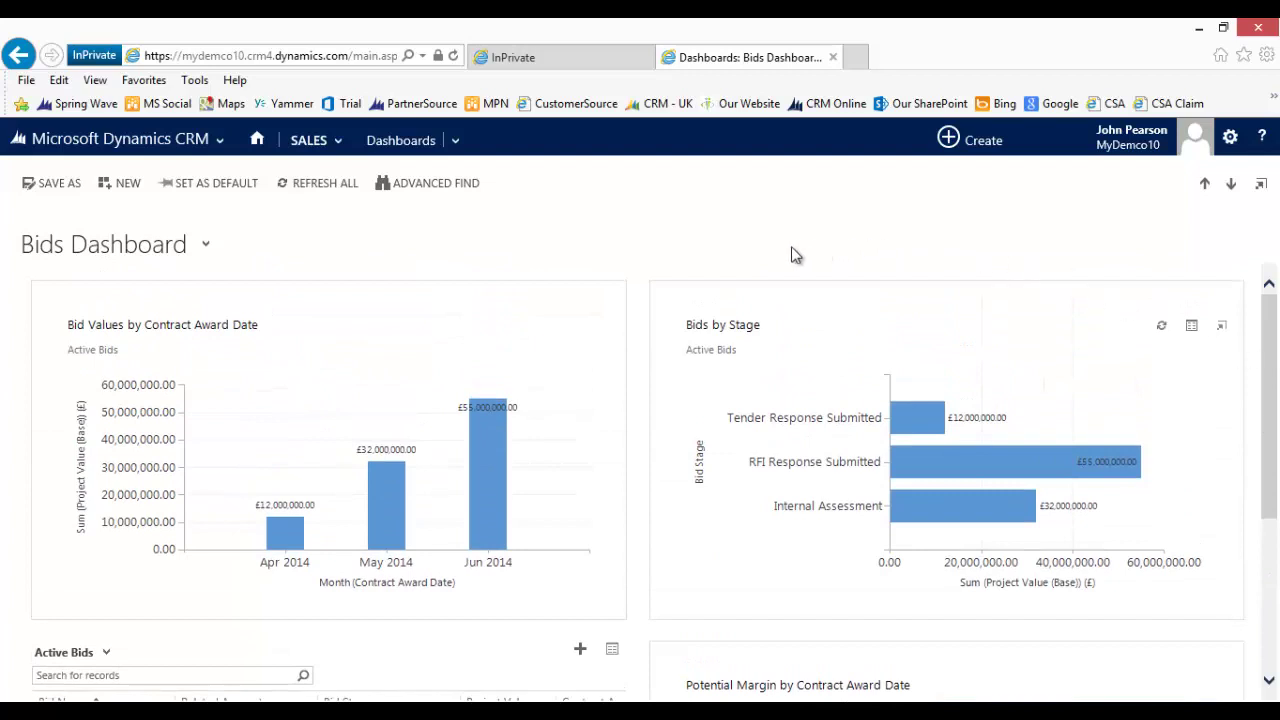